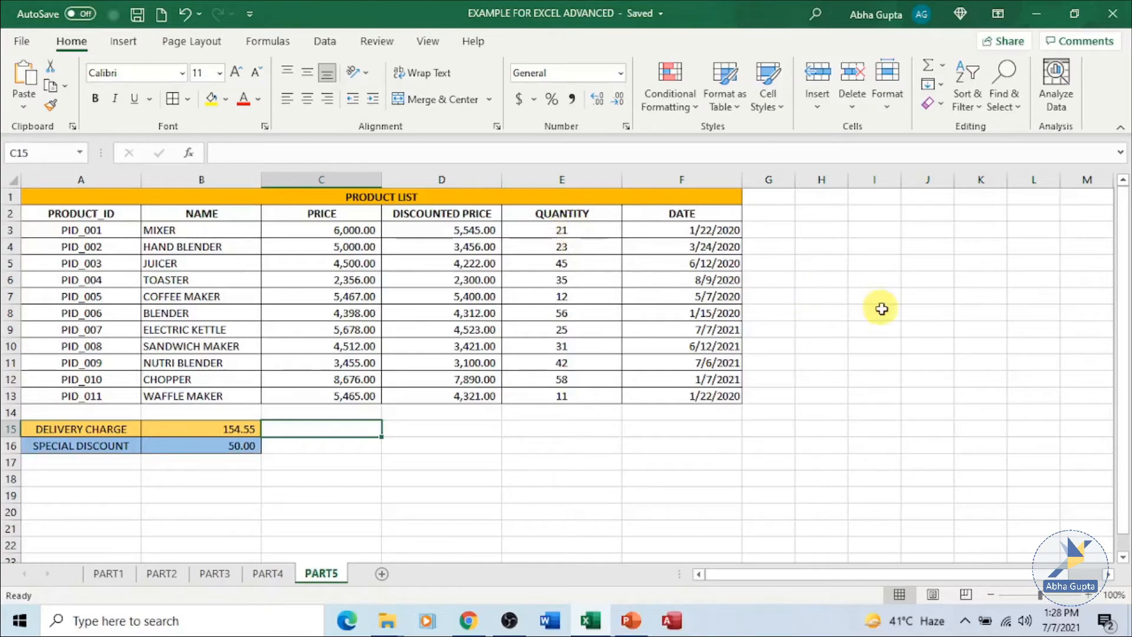
scroll(882, 308, down, 18)
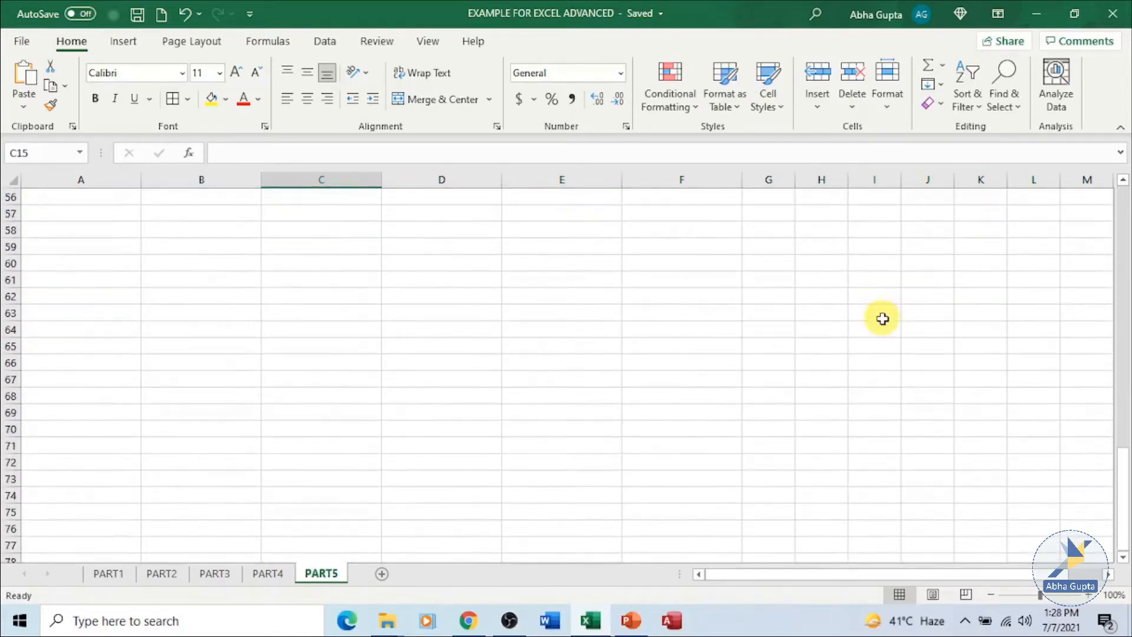
scroll(881, 318, up, 17)
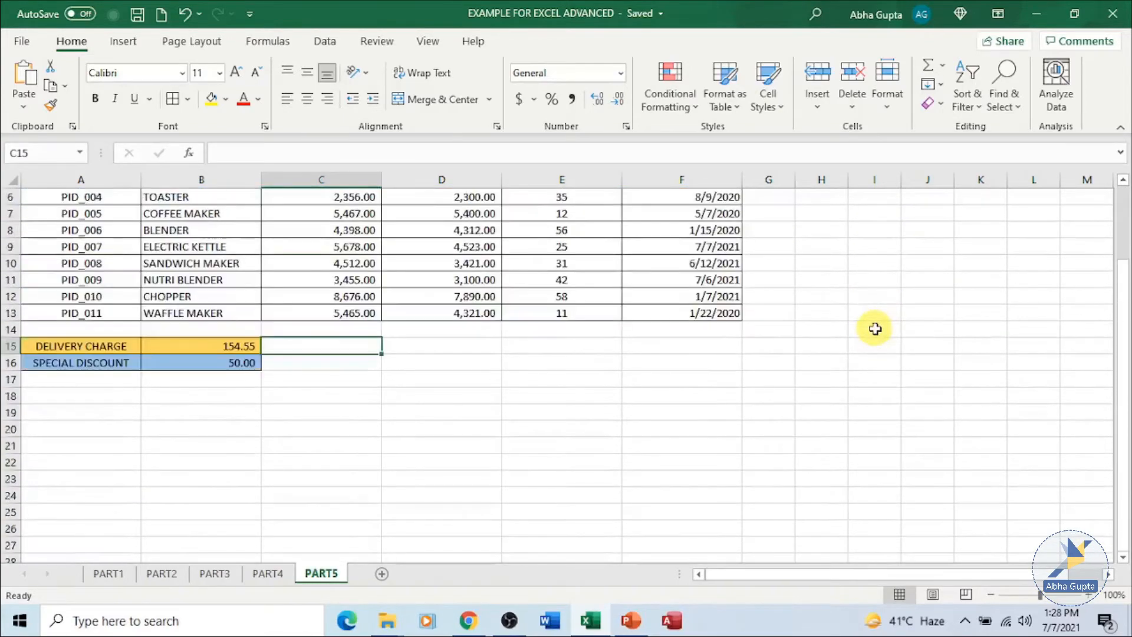
scroll(874, 328, up, 2)
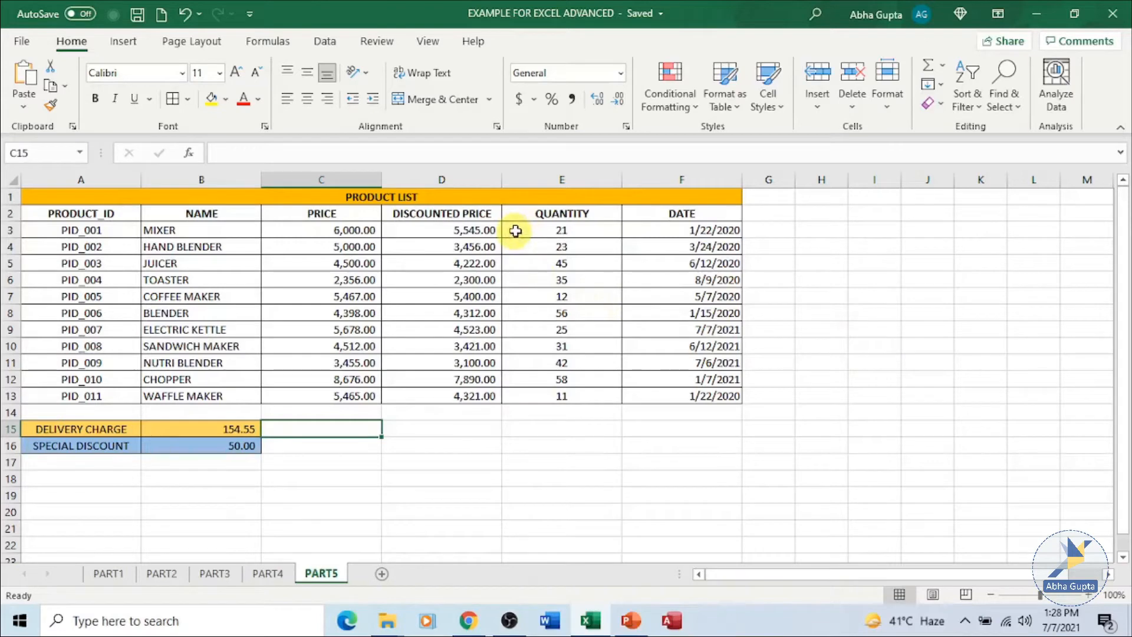
Set up a Less Than highlight rule with a threshold of 20 for the quantities in E3:E13.
drag(515, 231, 575, 396)
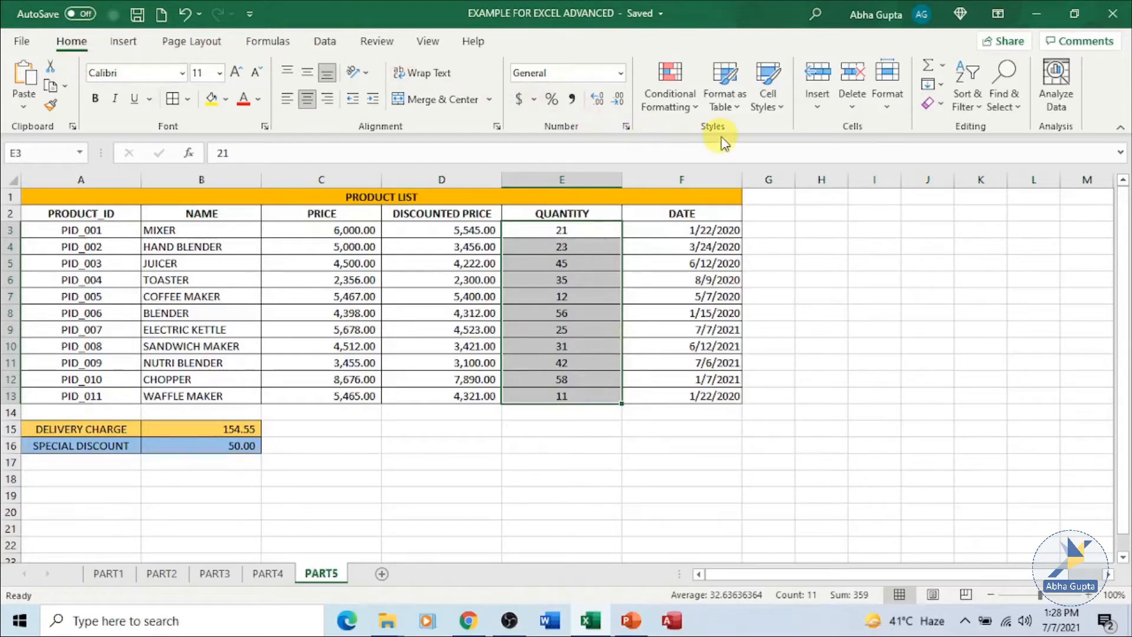
click(694, 115)
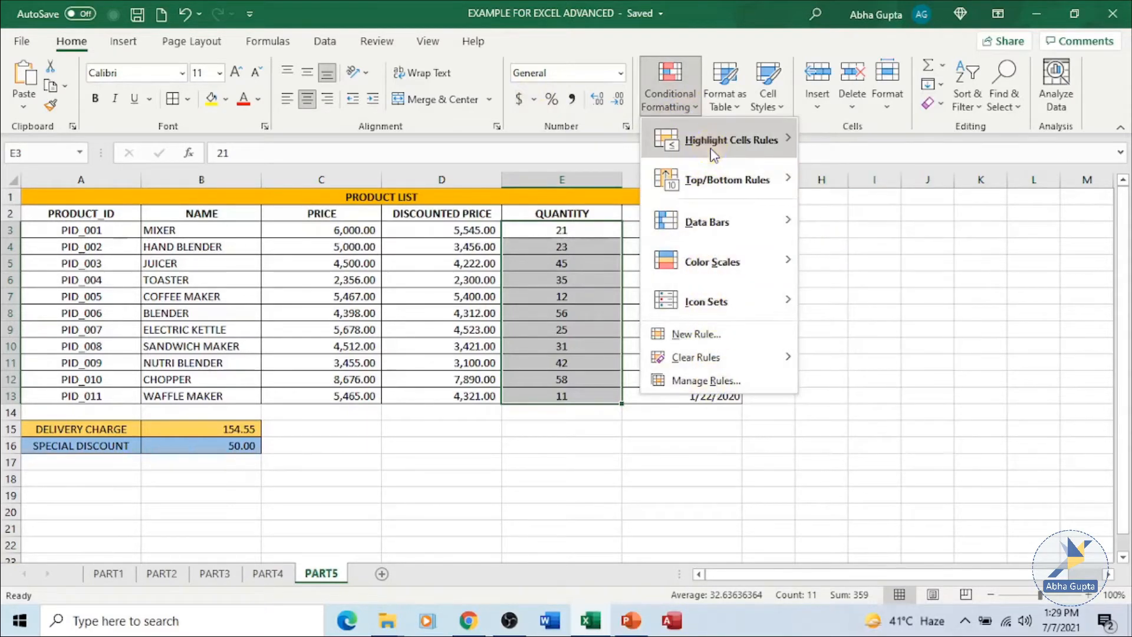
mouse_move(714, 155)
click(754, 159)
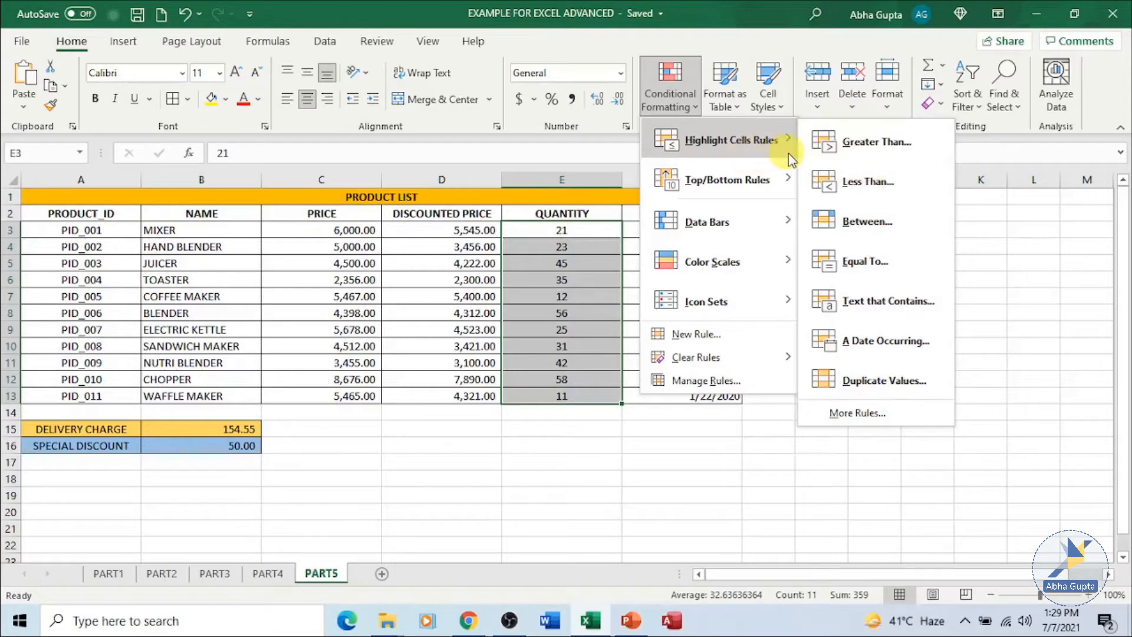
click(880, 190)
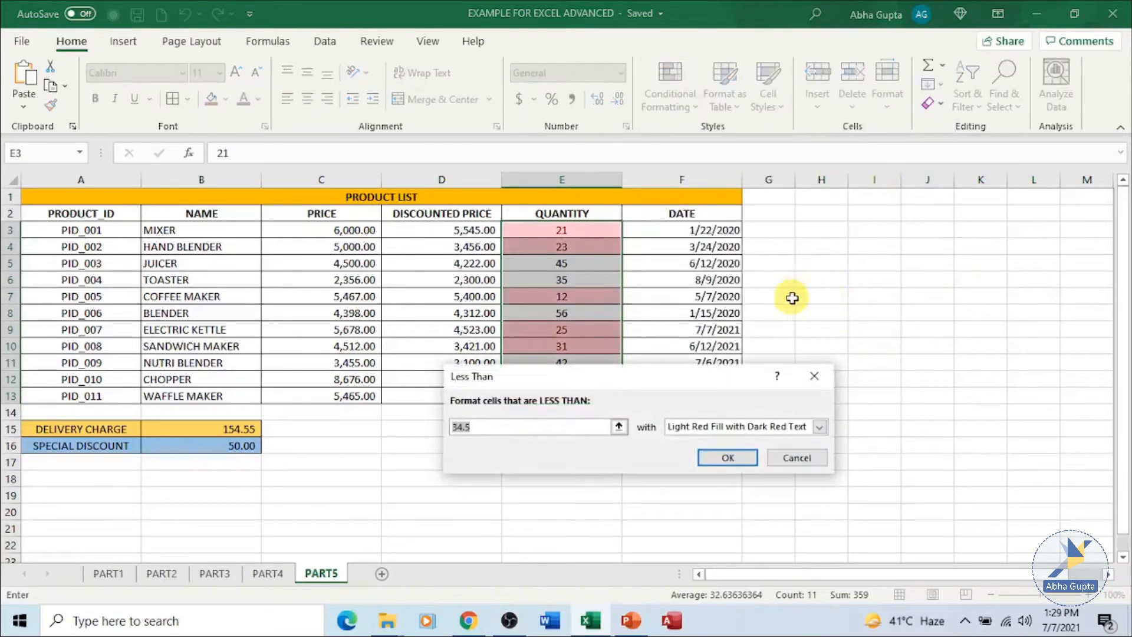
drag(691, 382, 784, 447)
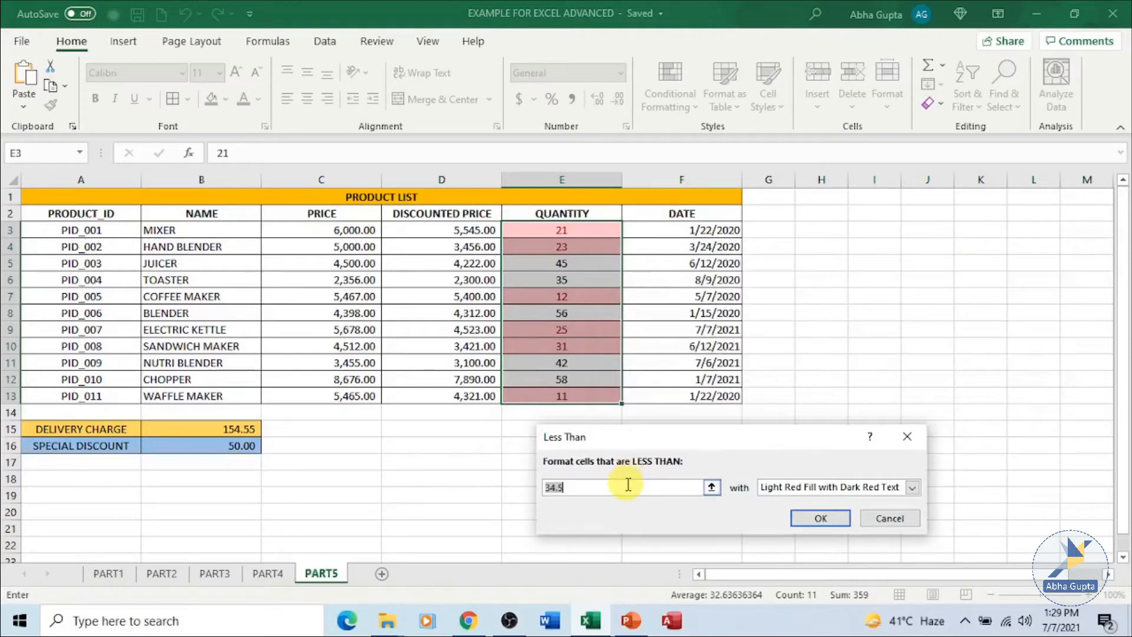
text(20)
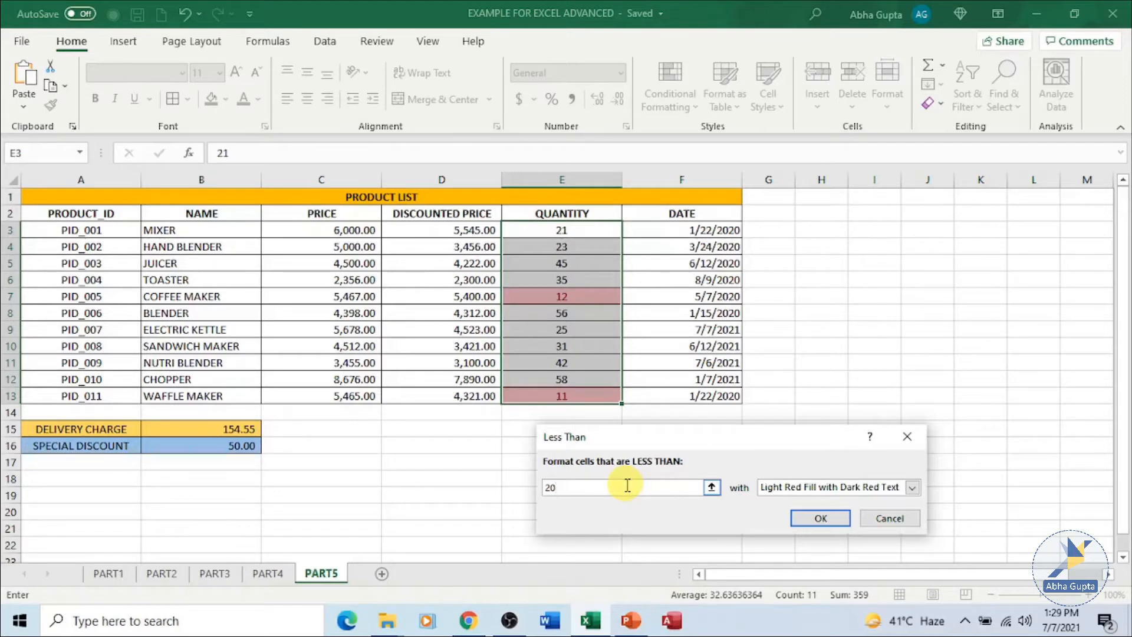
Give the Less Than rule a custom format with standard red font colour and apply it to the quantities.
click(913, 490)
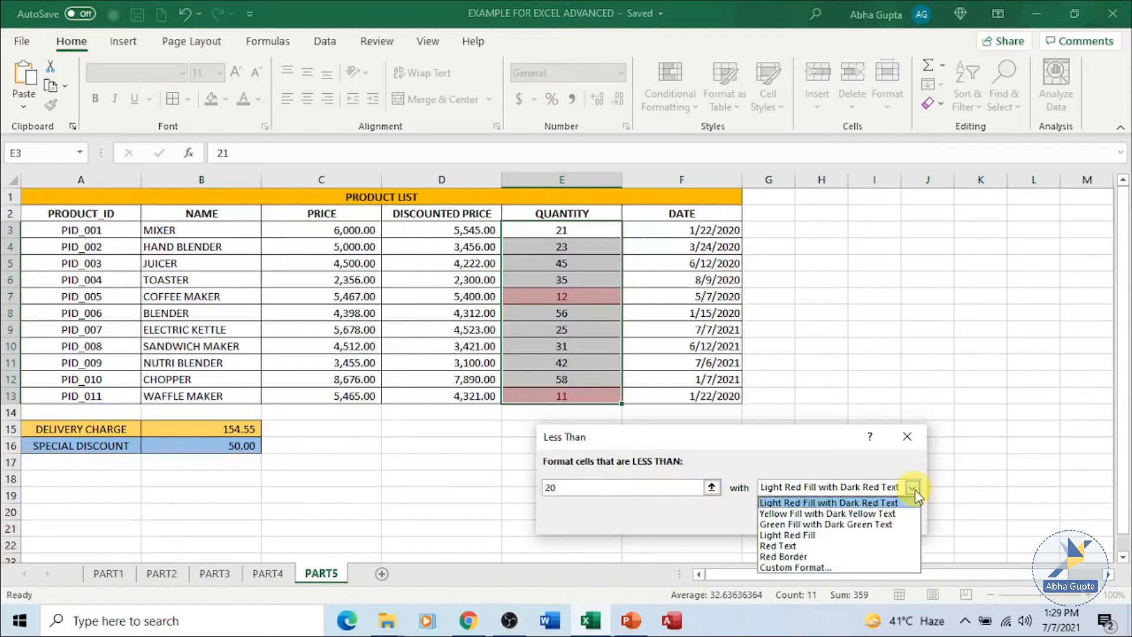
click(824, 442)
drag(811, 441, 921, 322)
click(1024, 360)
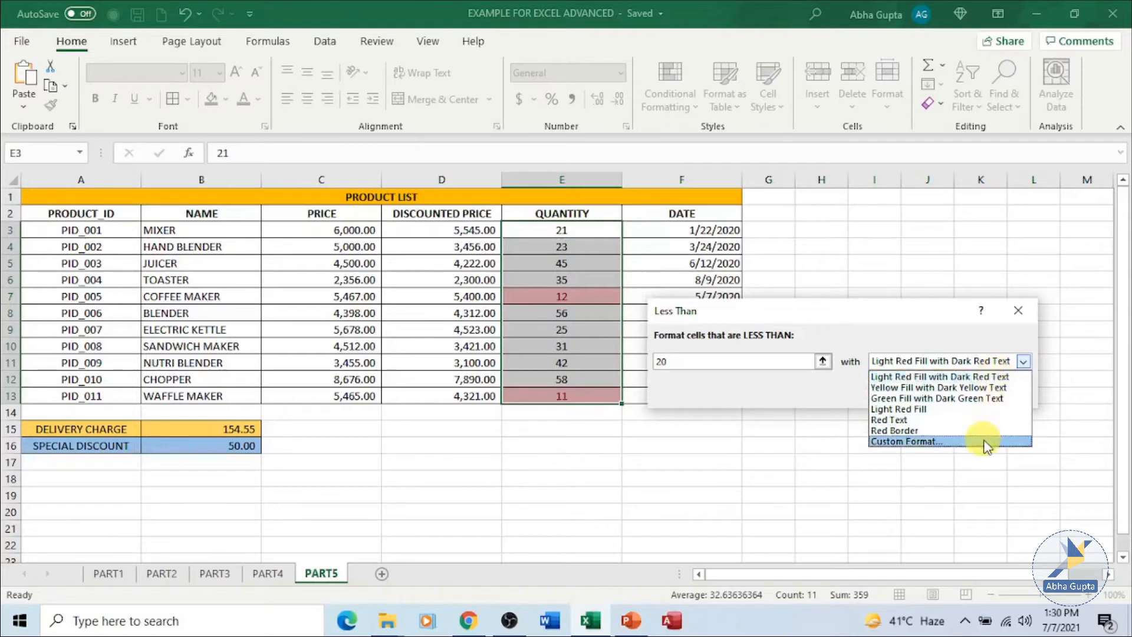
click(931, 441)
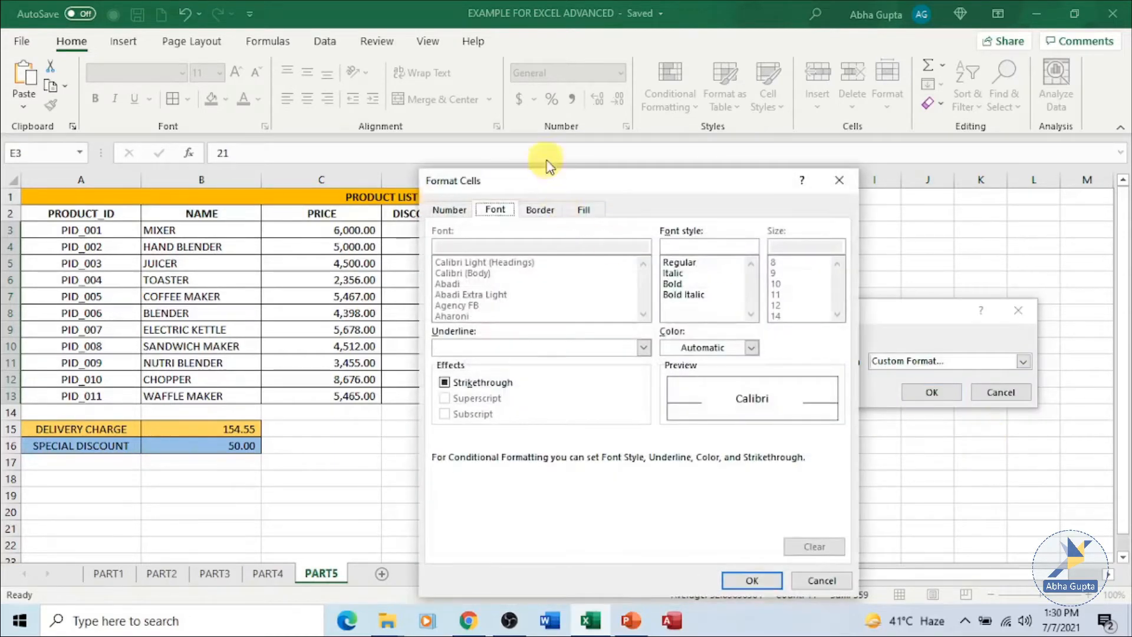
drag(592, 182, 827, 171)
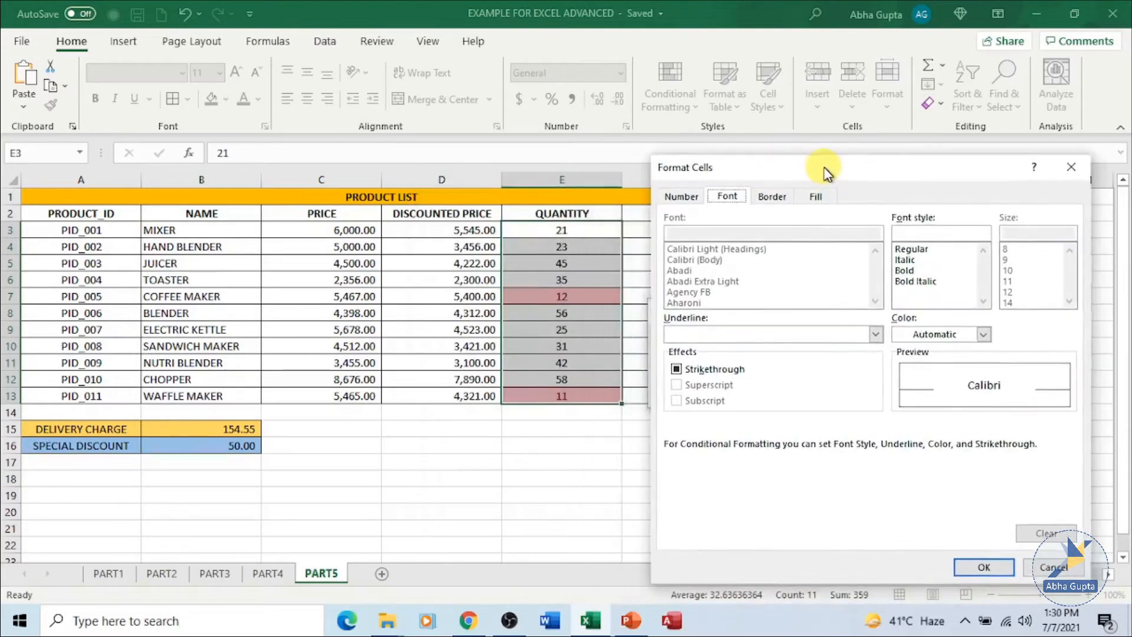
click(983, 335)
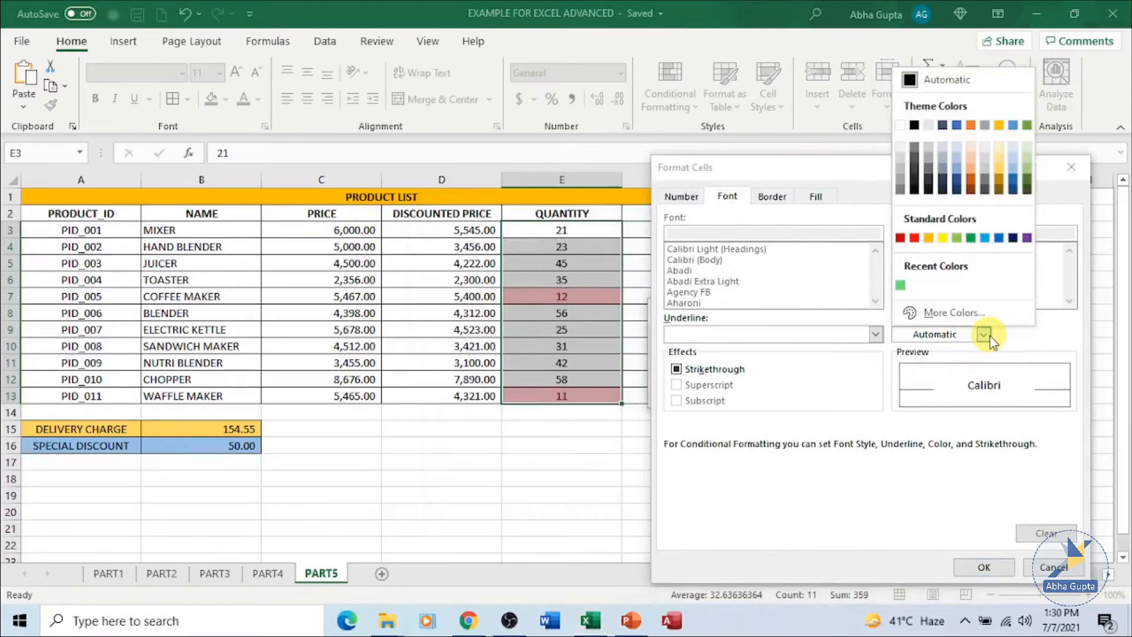
click(914, 237)
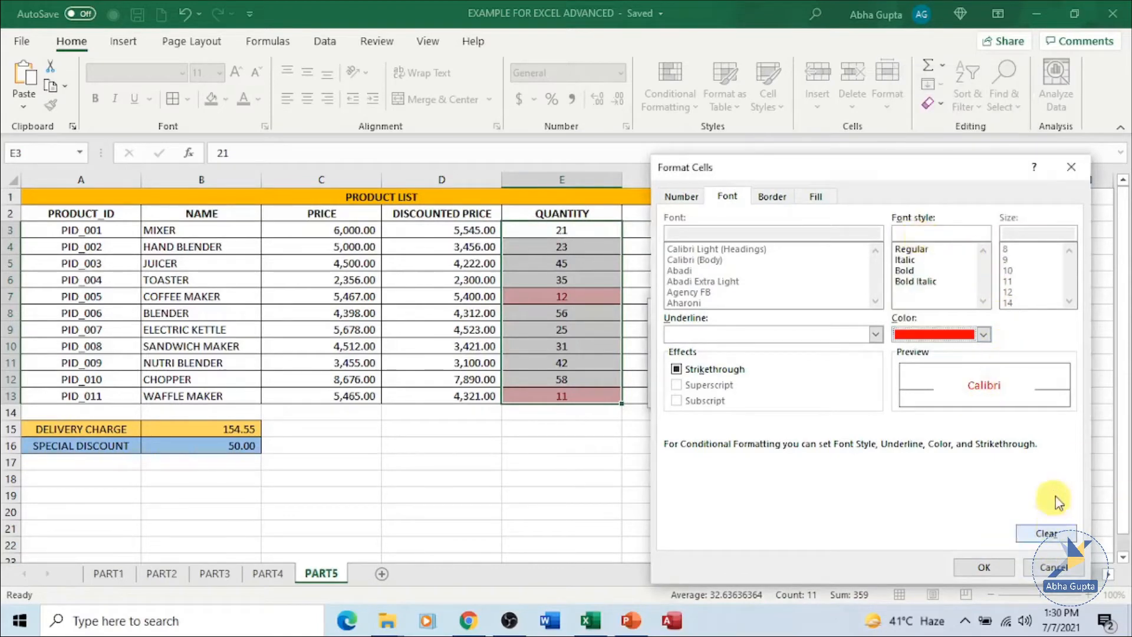
click(995, 573)
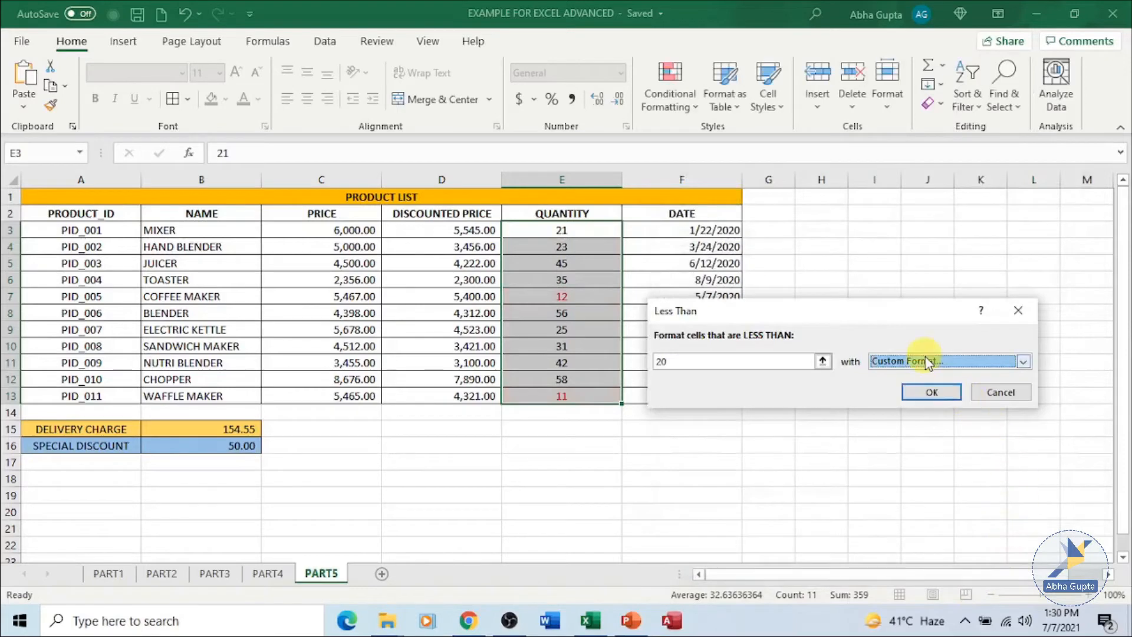
click(945, 404)
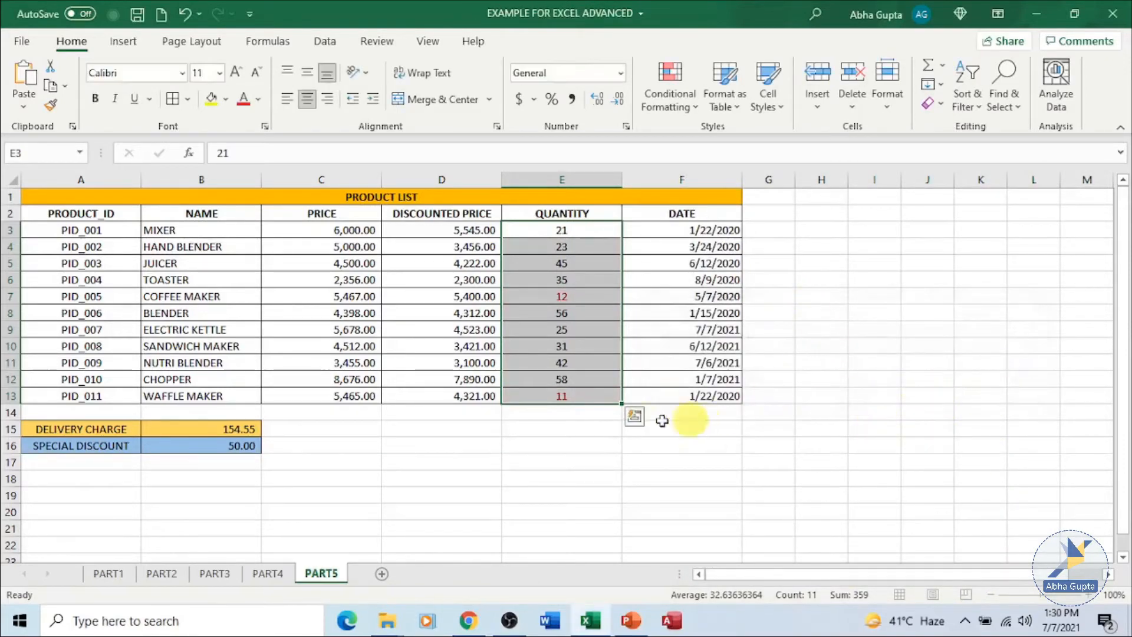
click(574, 443)
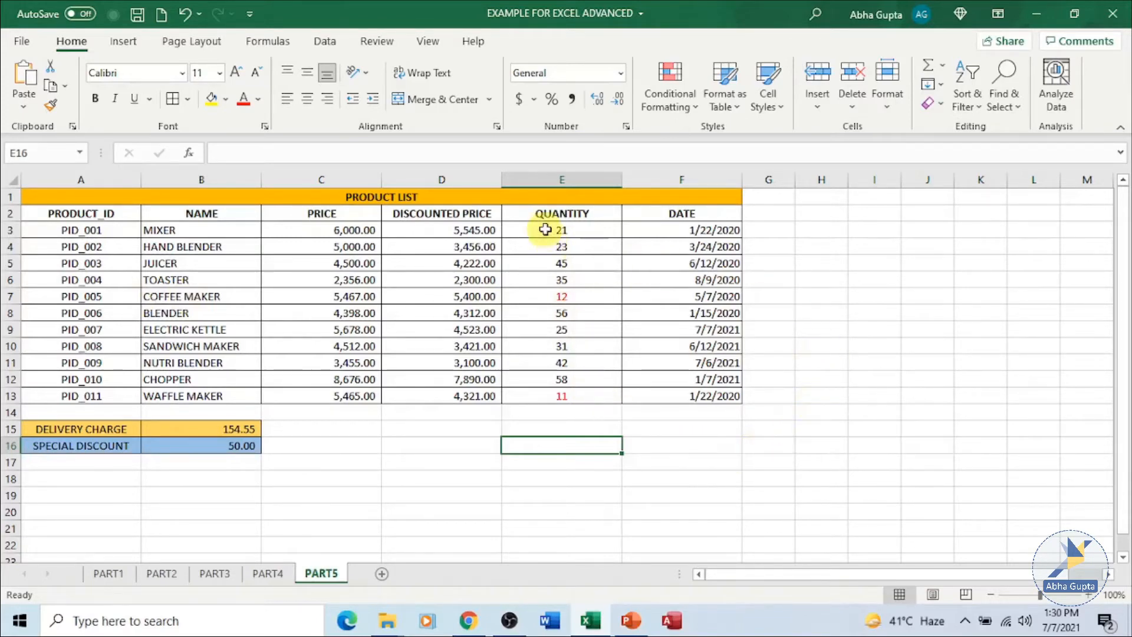
Highlight quantities in E3:E13 greater than 40 using Green Fill with Dark Green Text.
drag(541, 224, 598, 395)
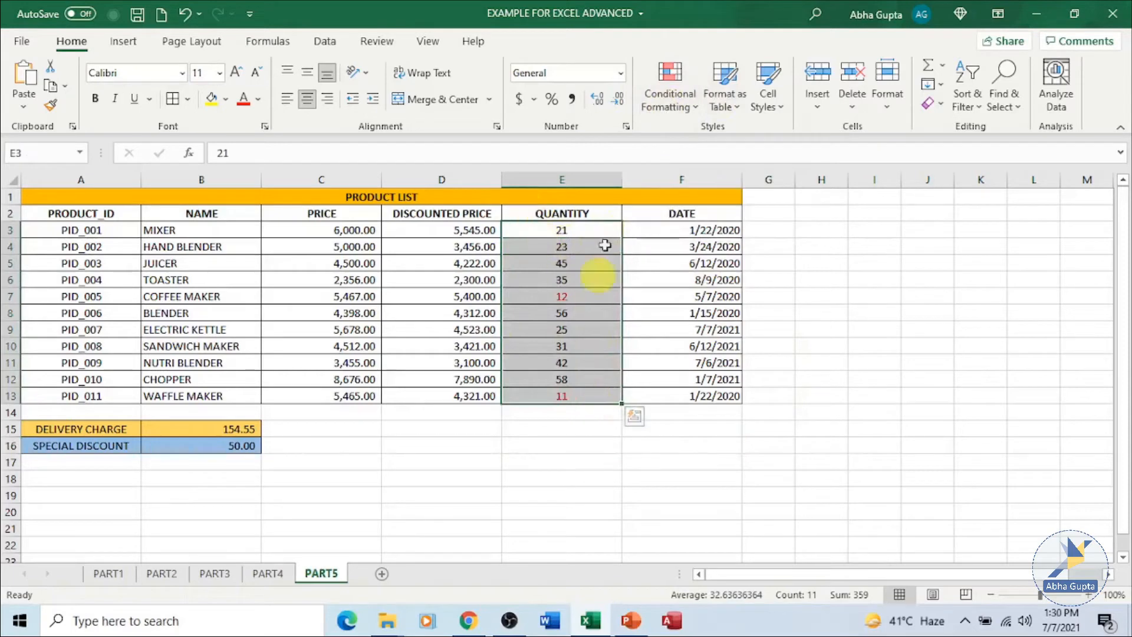
click(687, 111)
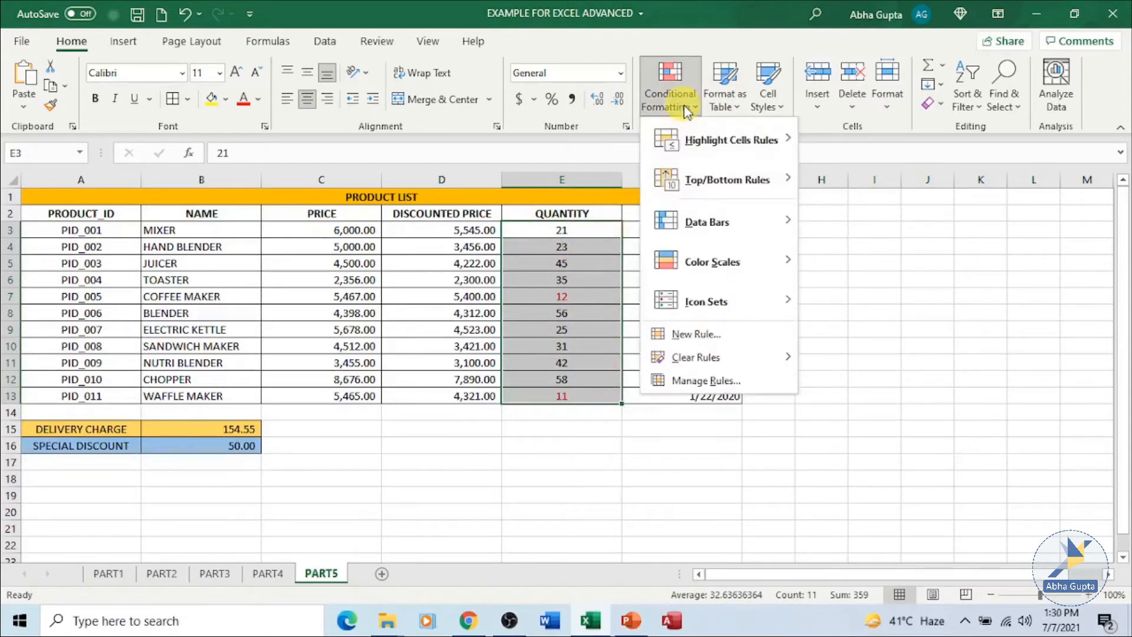
mouse_move(741, 143)
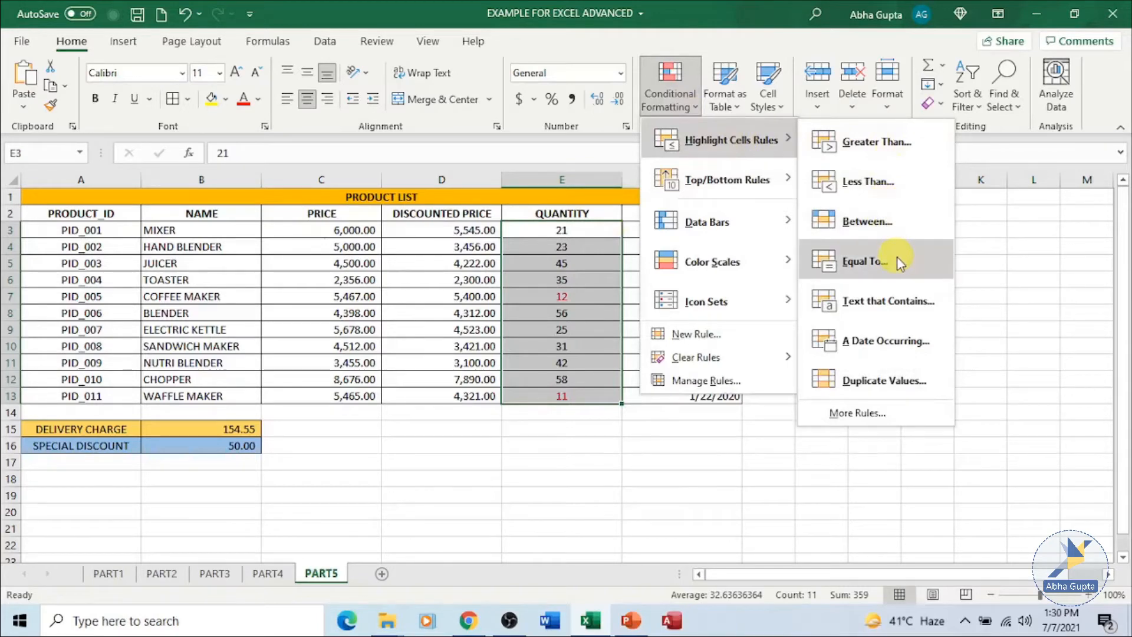
click(879, 141)
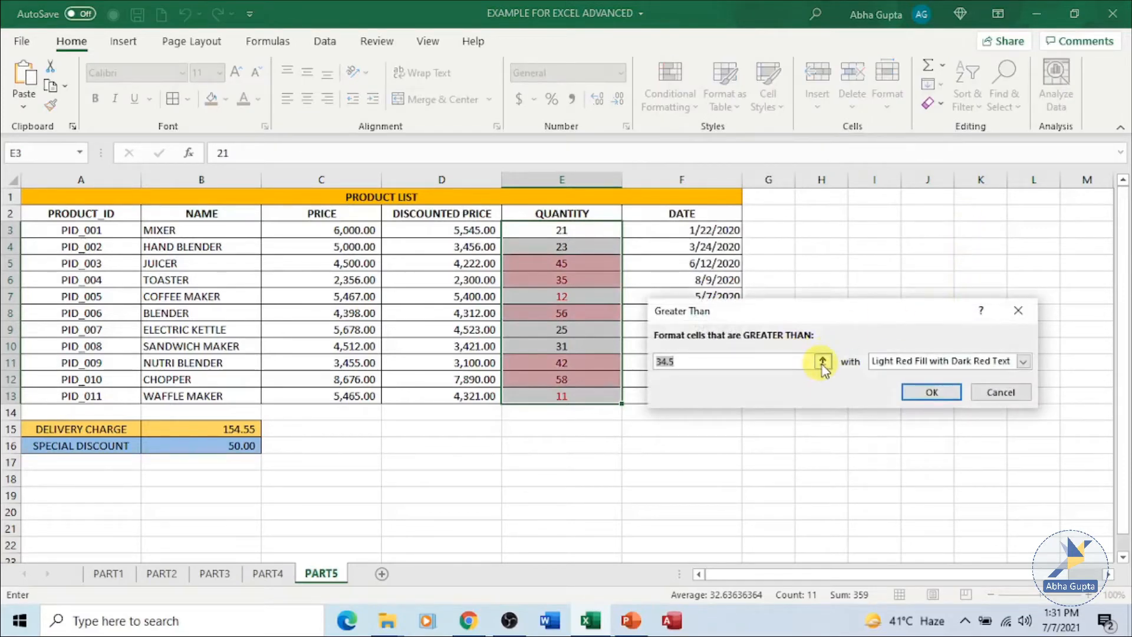
text(40)
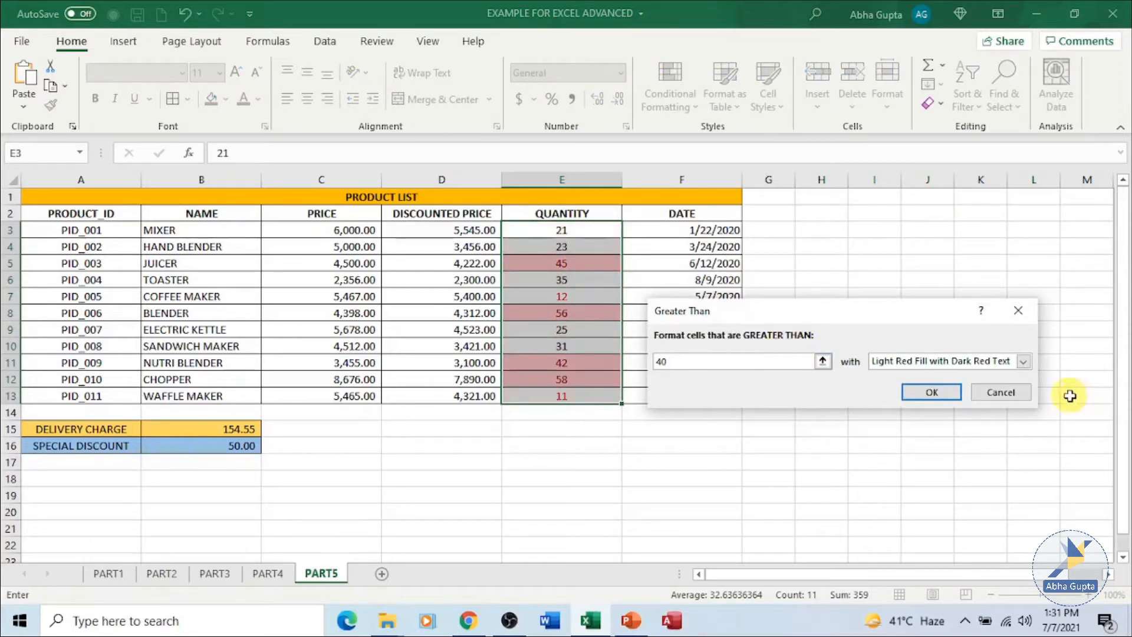
click(1024, 362)
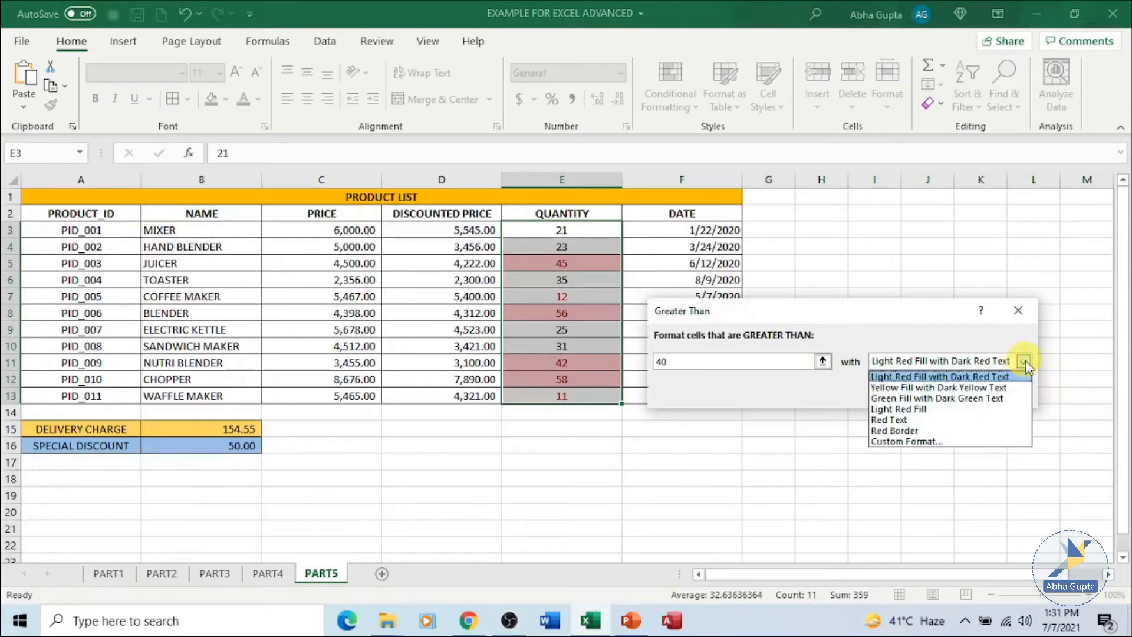
click(993, 398)
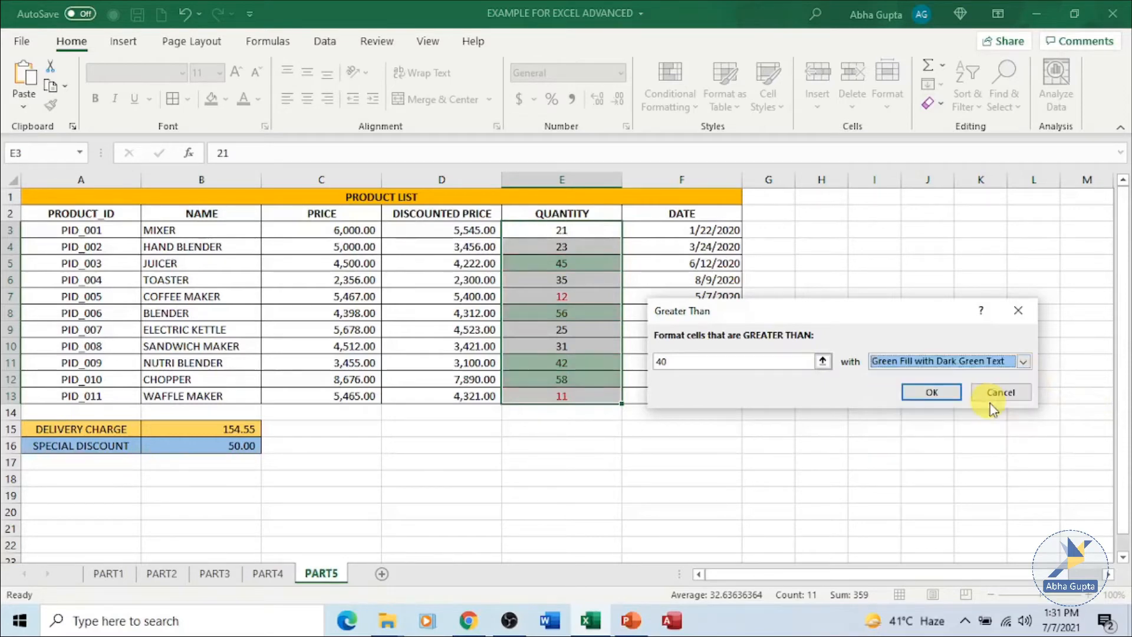
click(931, 393)
click(555, 459)
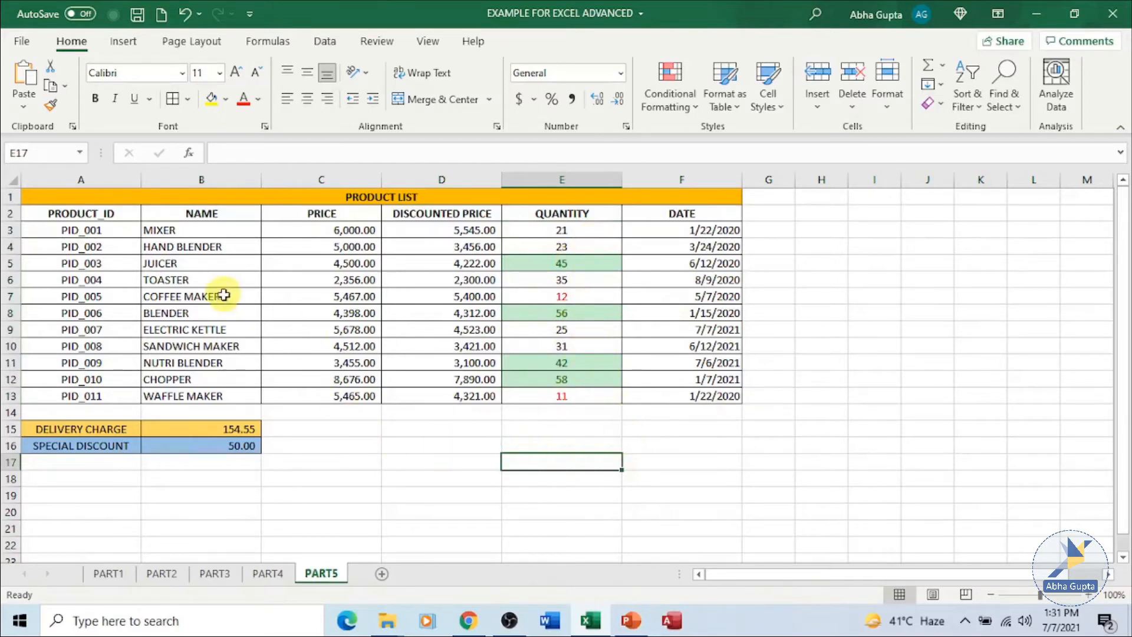
Highlight product names in B3:B13 that contain the text "b" using Light Red Fill with Dark Red Text.
drag(152, 228, 197, 391)
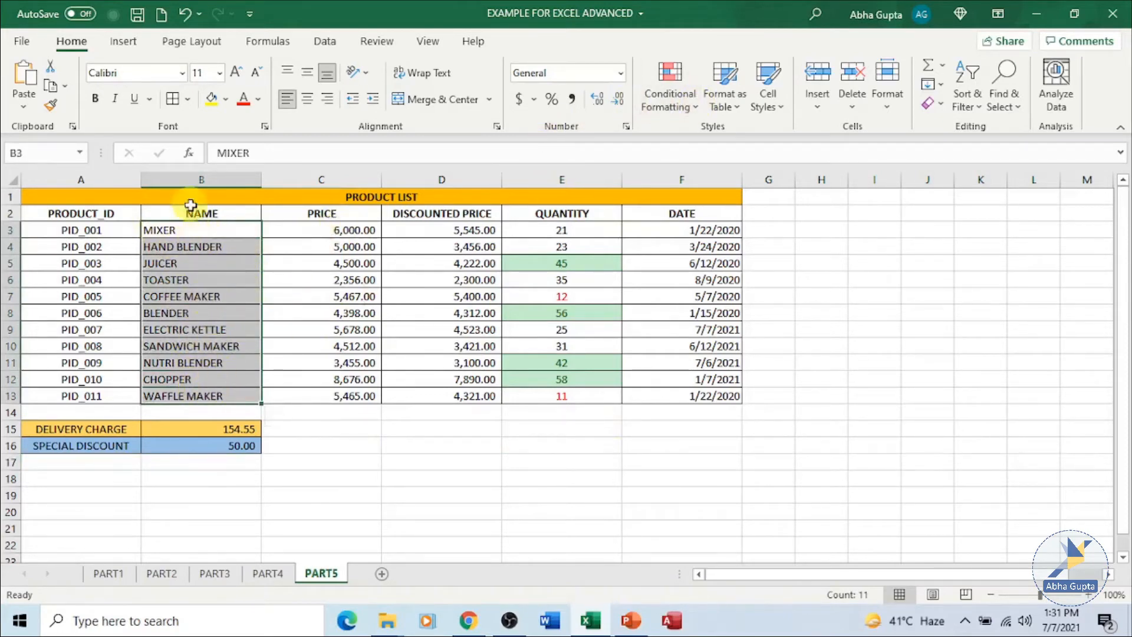
click(696, 111)
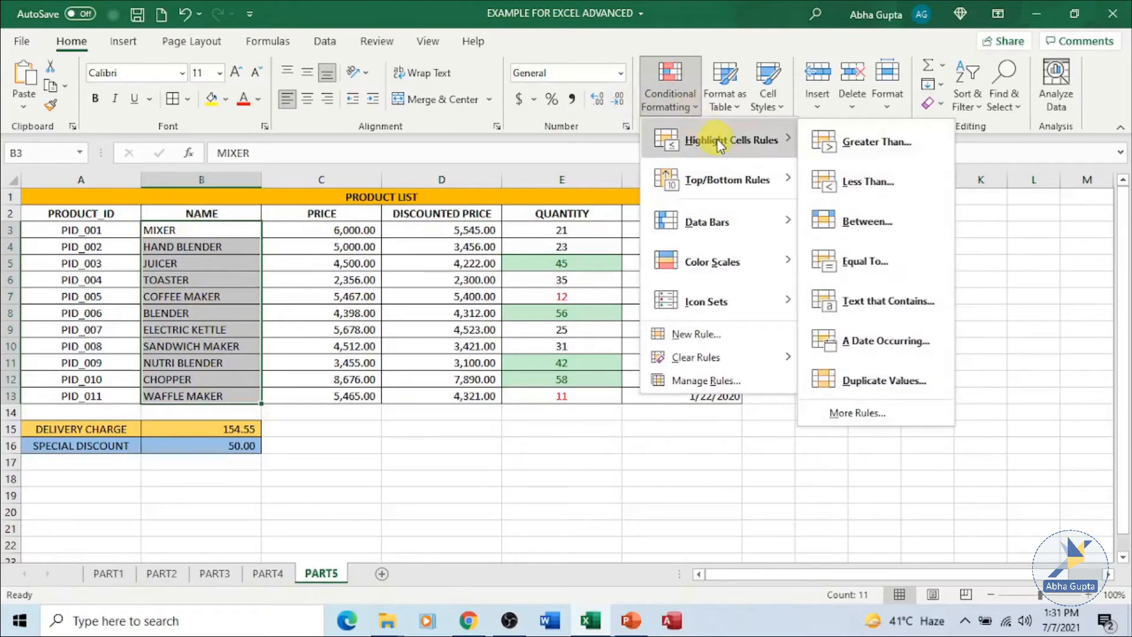
click(880, 308)
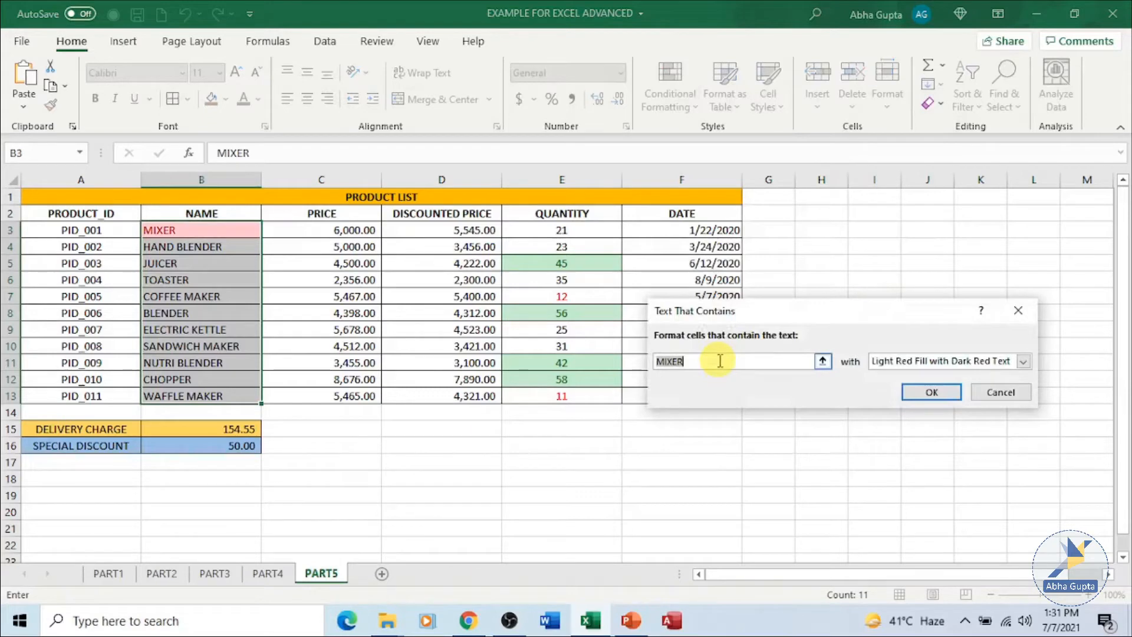
text(b)
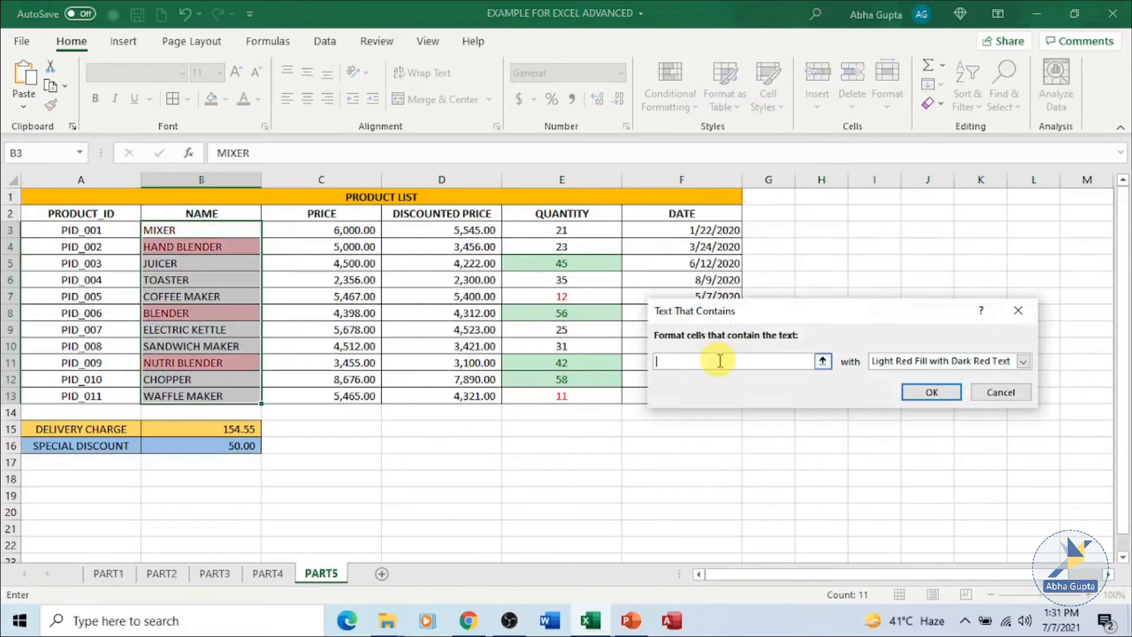
click(930, 393)
click(525, 462)
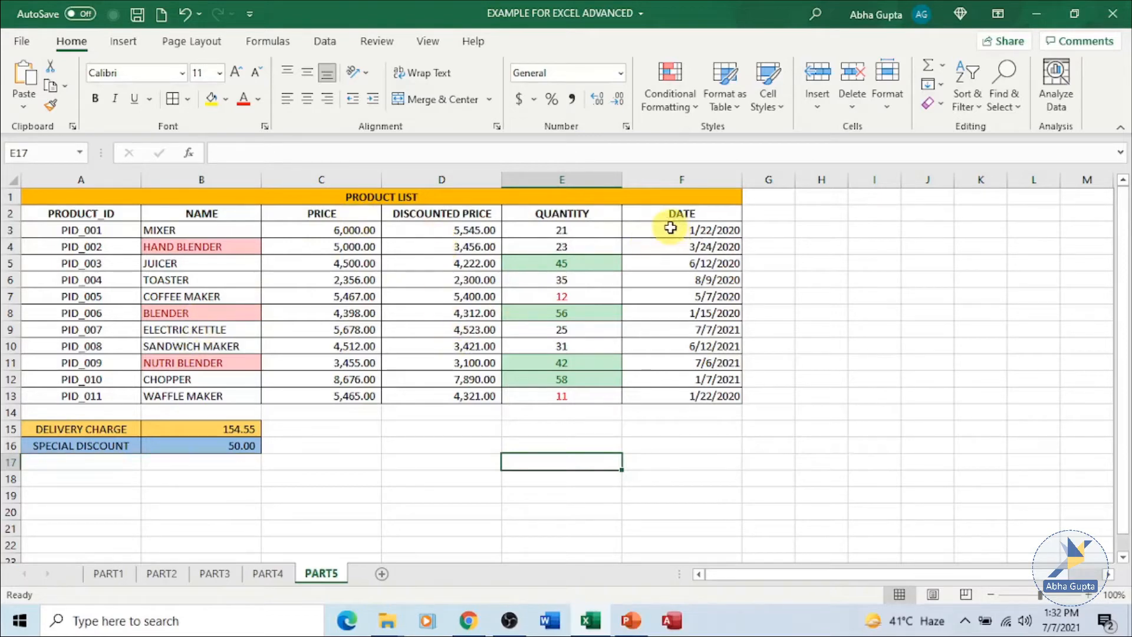
Highlight the dates in F3:F13 that occur Yesterday using Yellow Fill with Dark Yellow Text.
drag(670, 227, 689, 393)
click(676, 103)
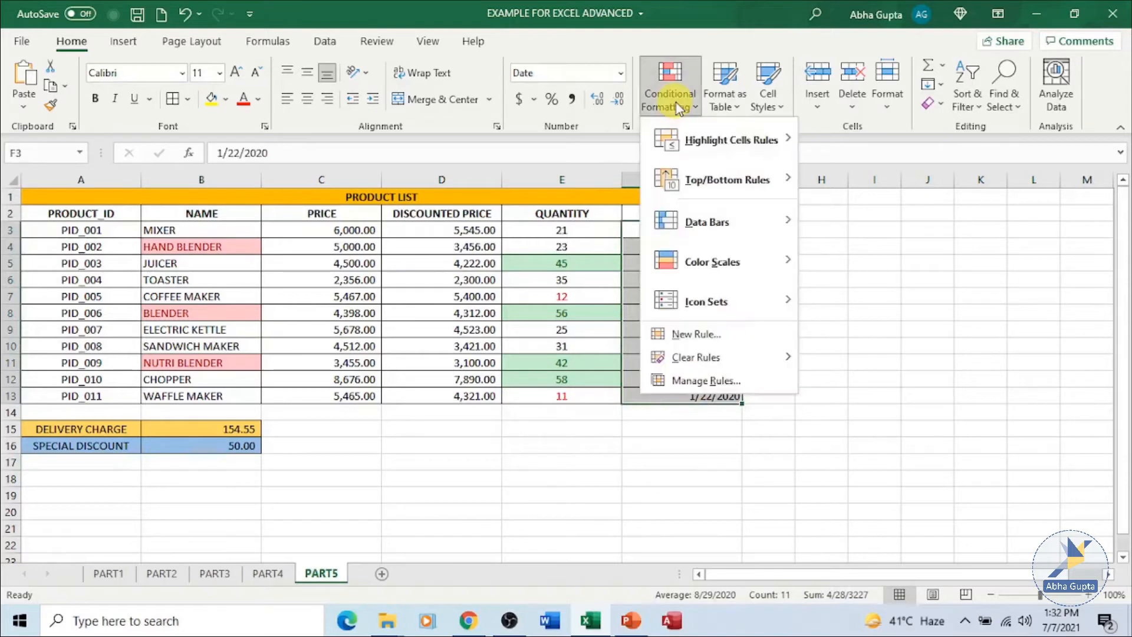
mouse_move(744, 142)
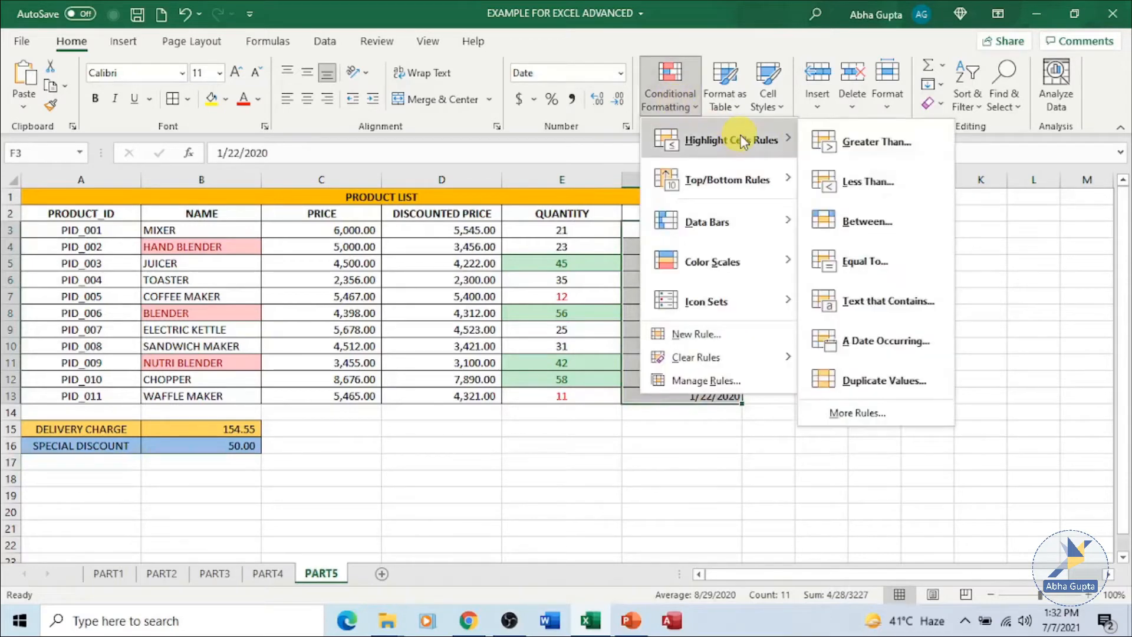
click(908, 344)
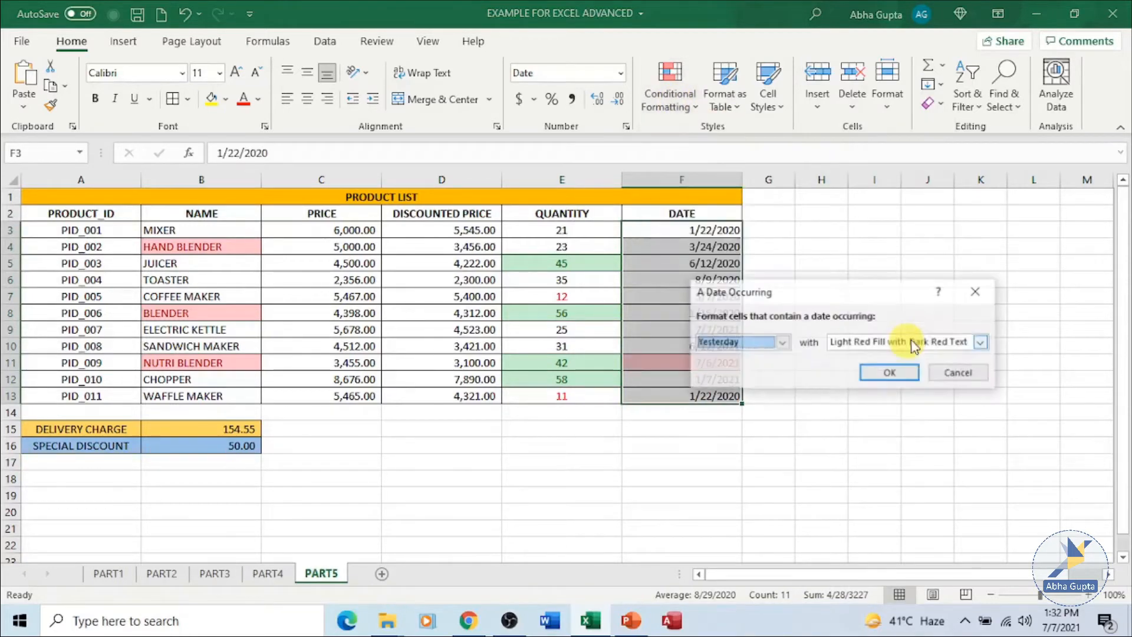
click(784, 343)
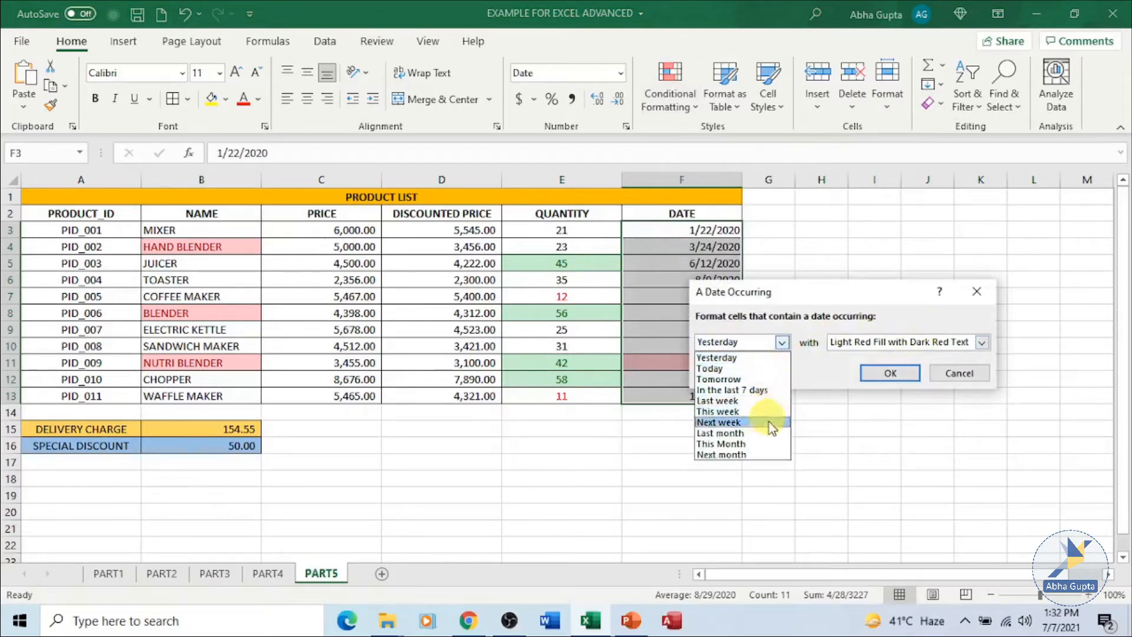
click(776, 359)
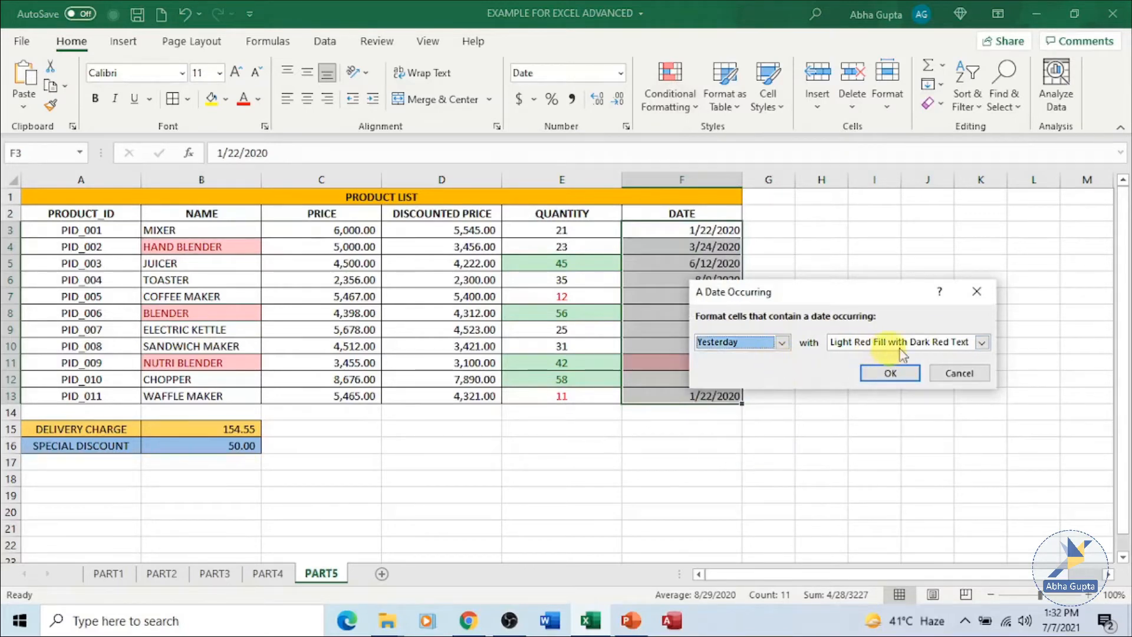
click(982, 343)
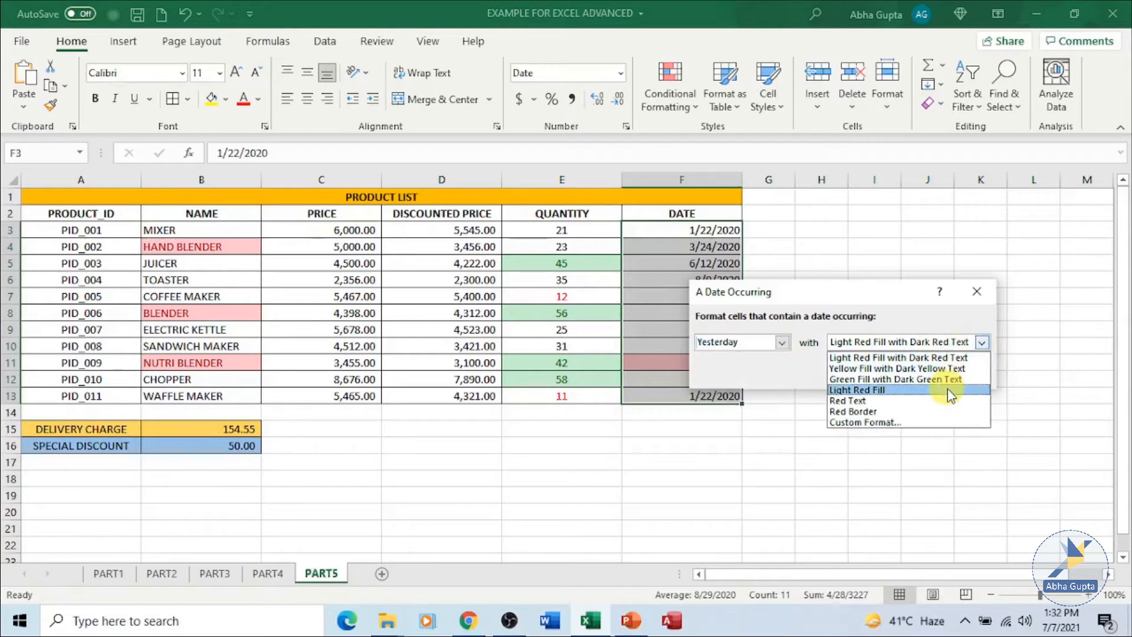
click(920, 368)
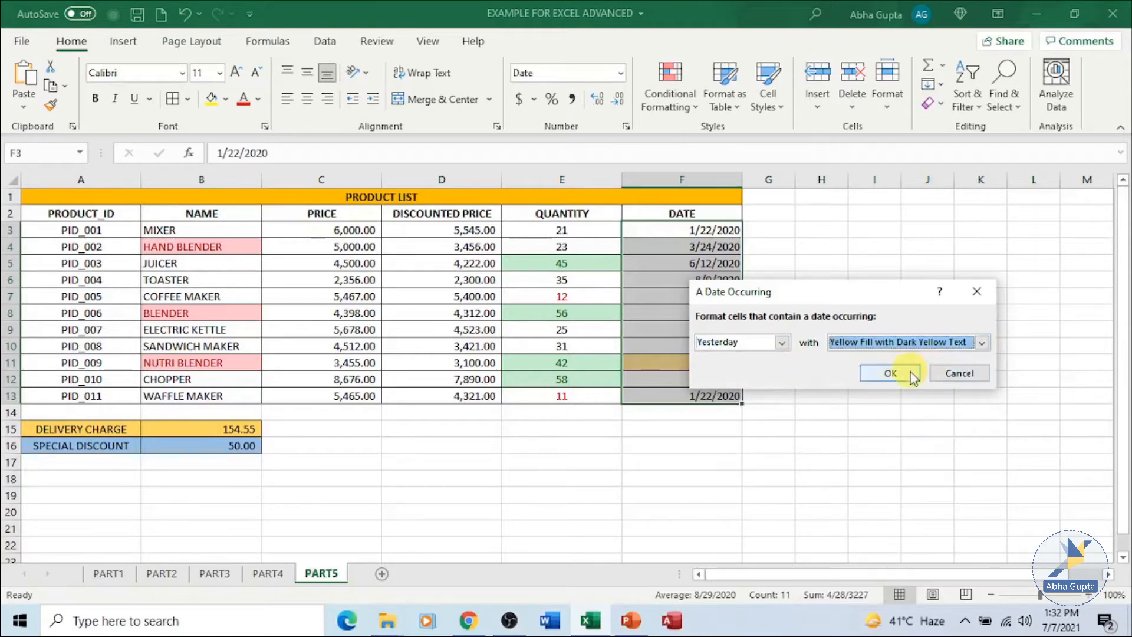
click(914, 375)
click(823, 396)
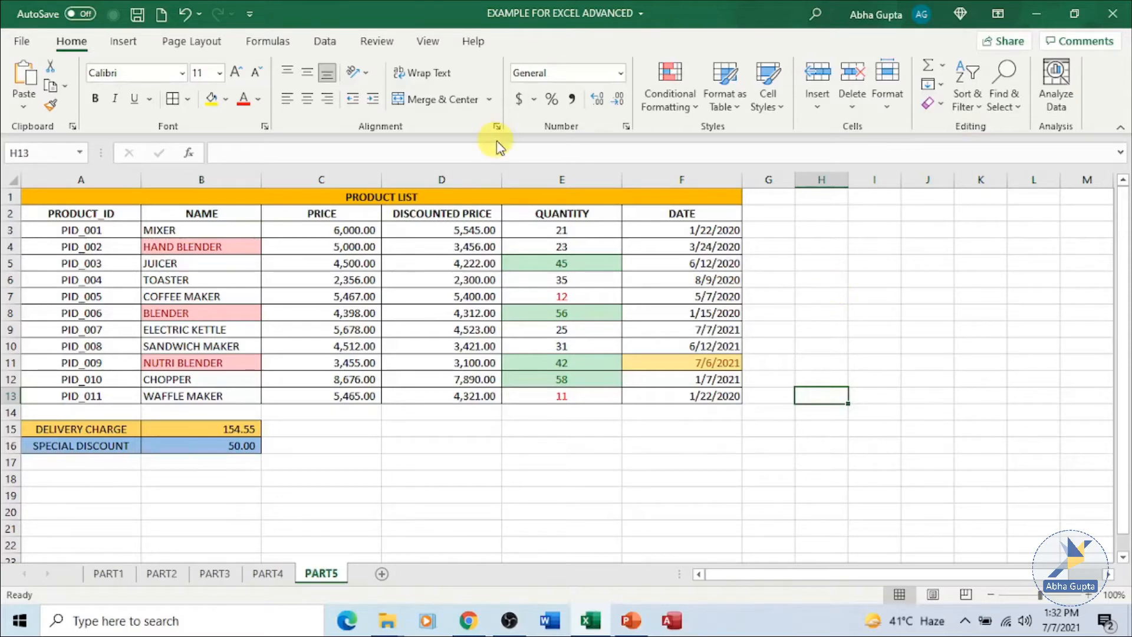
Apply a Top 10 Items rule for the top 5 values with Light Red Fill to the empty cell H13.
click(690, 111)
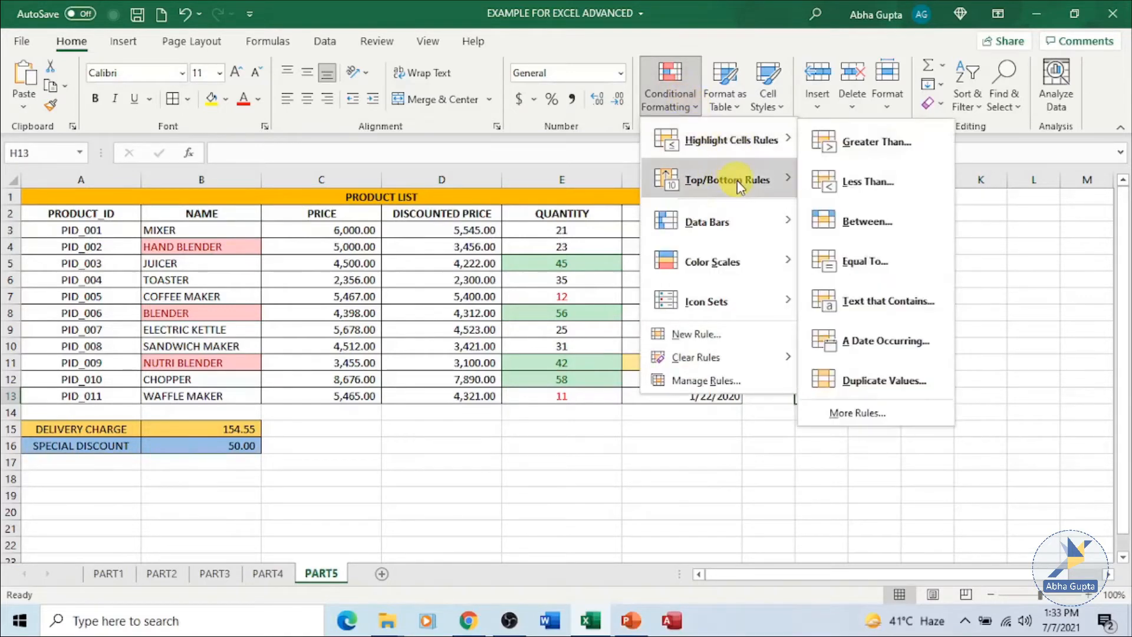
mouse_move(738, 184)
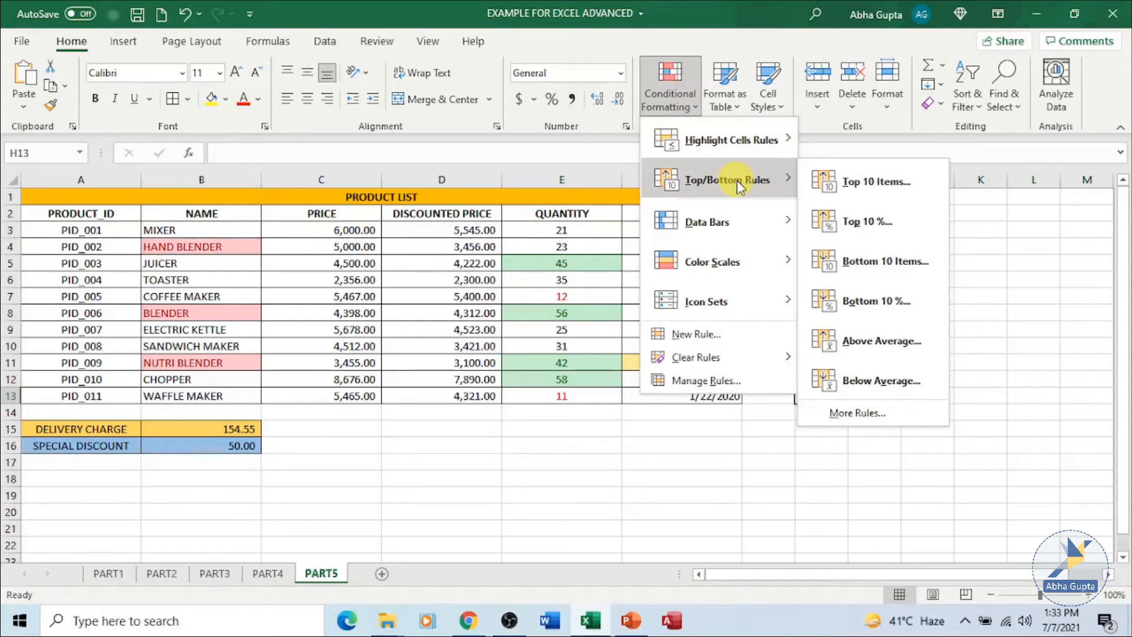
click(861, 188)
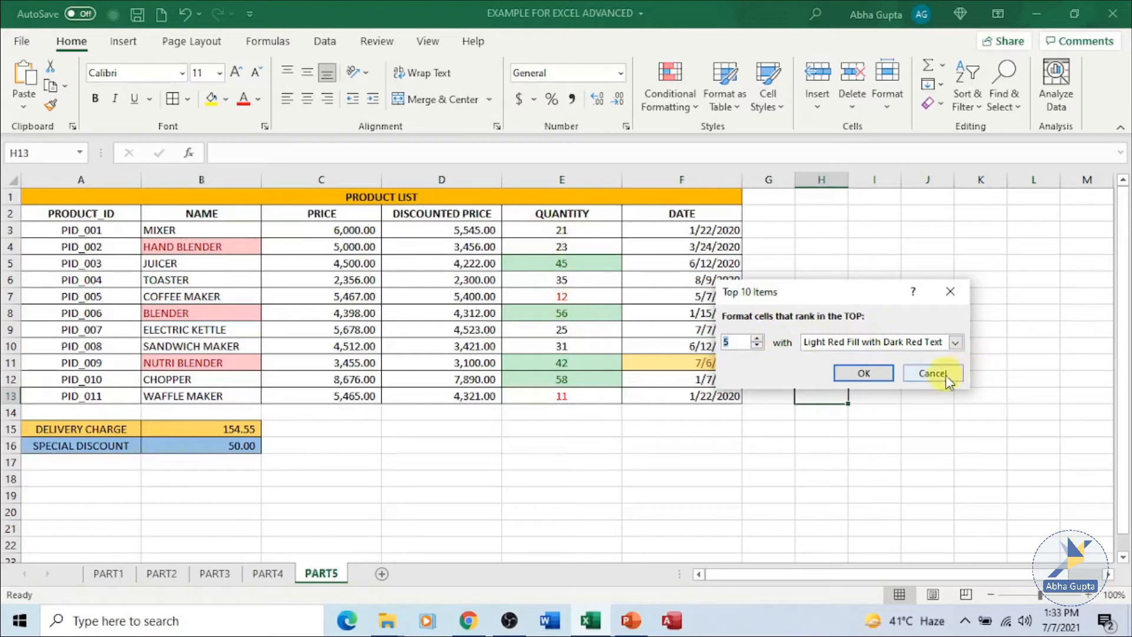
click(930, 342)
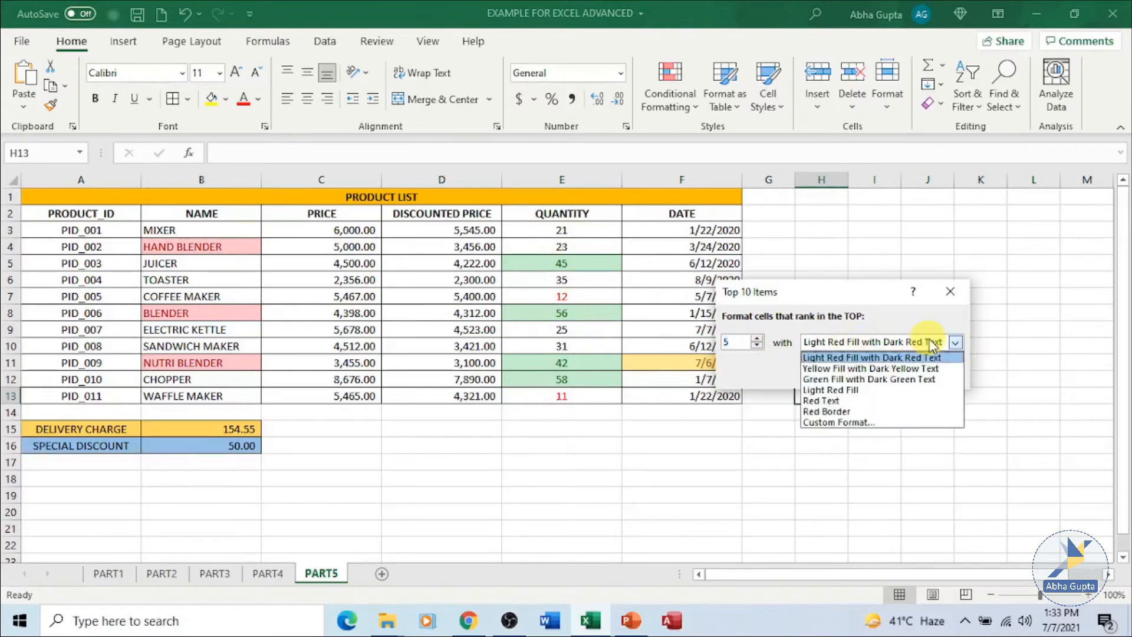
click(872, 391)
click(886, 377)
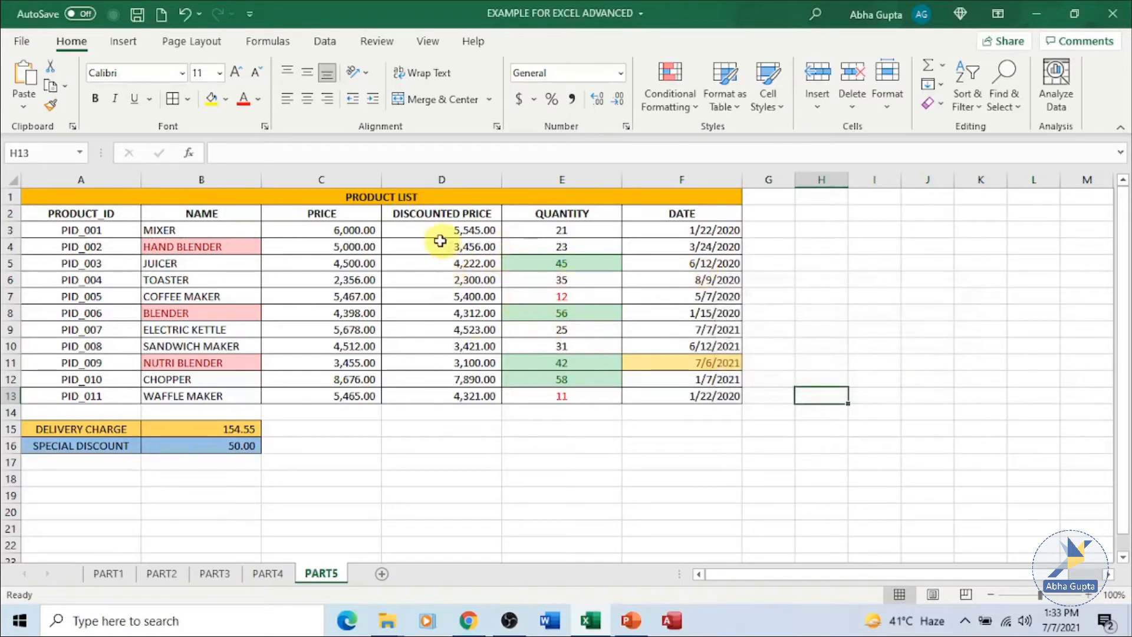
Set up a Top 10 Items rule limited to the top 5 values for the prices in C3:C13.
drag(331, 228, 357, 396)
click(687, 111)
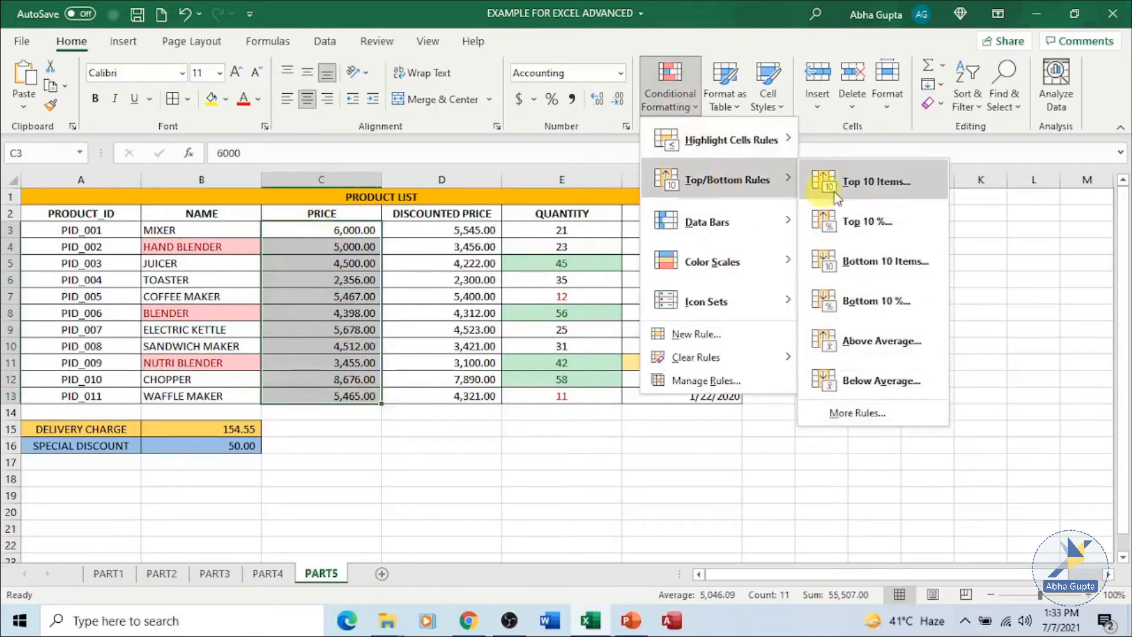
click(858, 197)
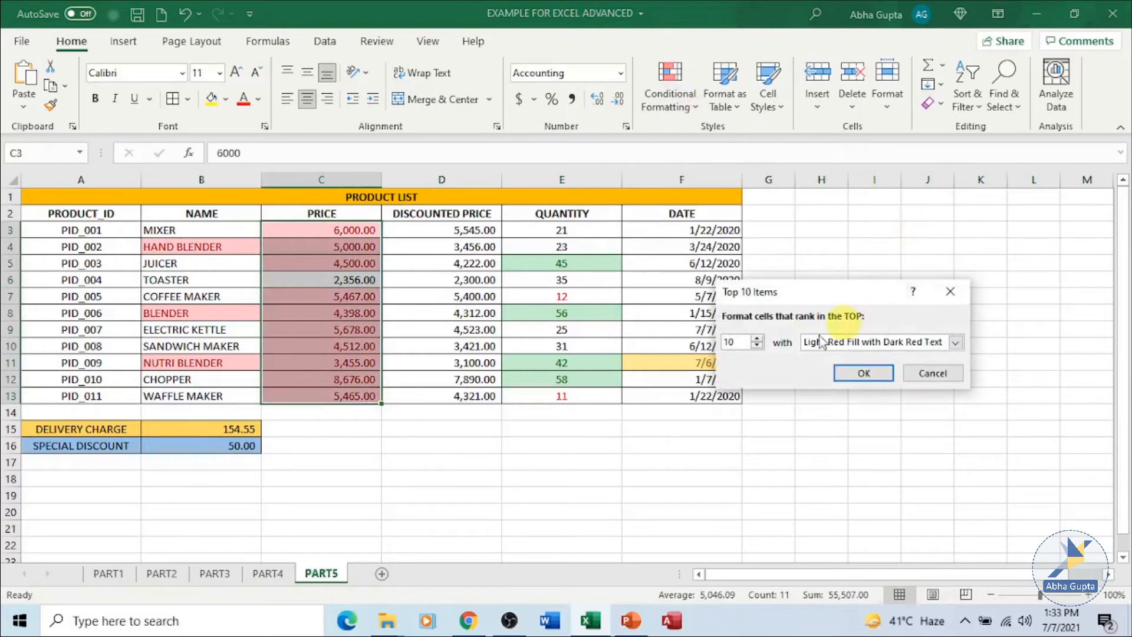
click(757, 346)
click(757, 346)
click(757, 346)
click(757, 346)
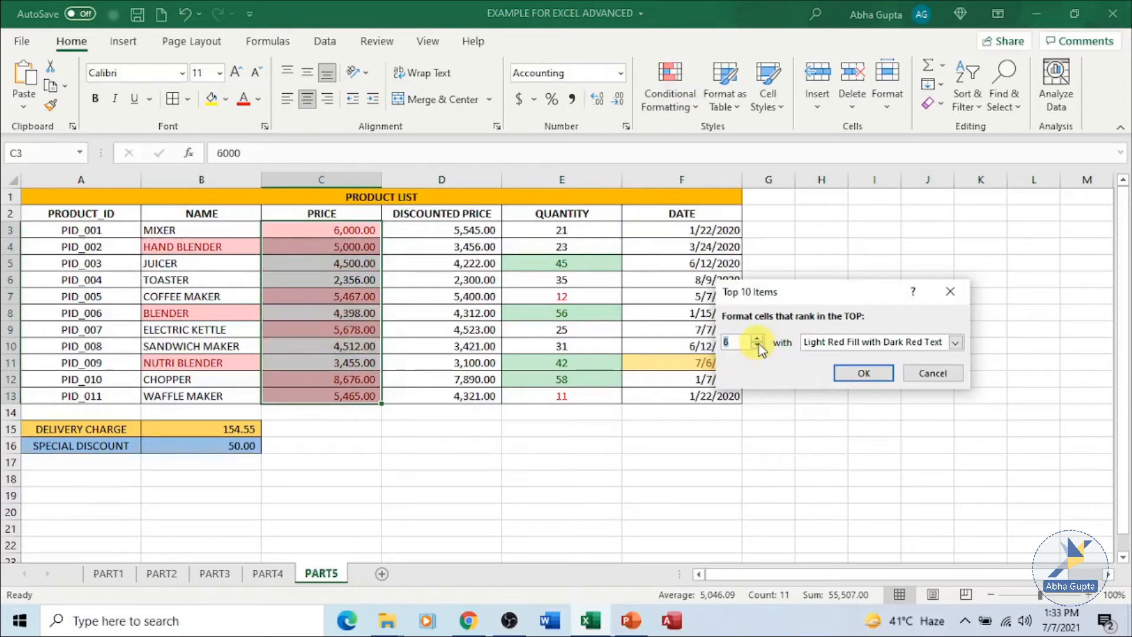
click(757, 346)
click(757, 346)
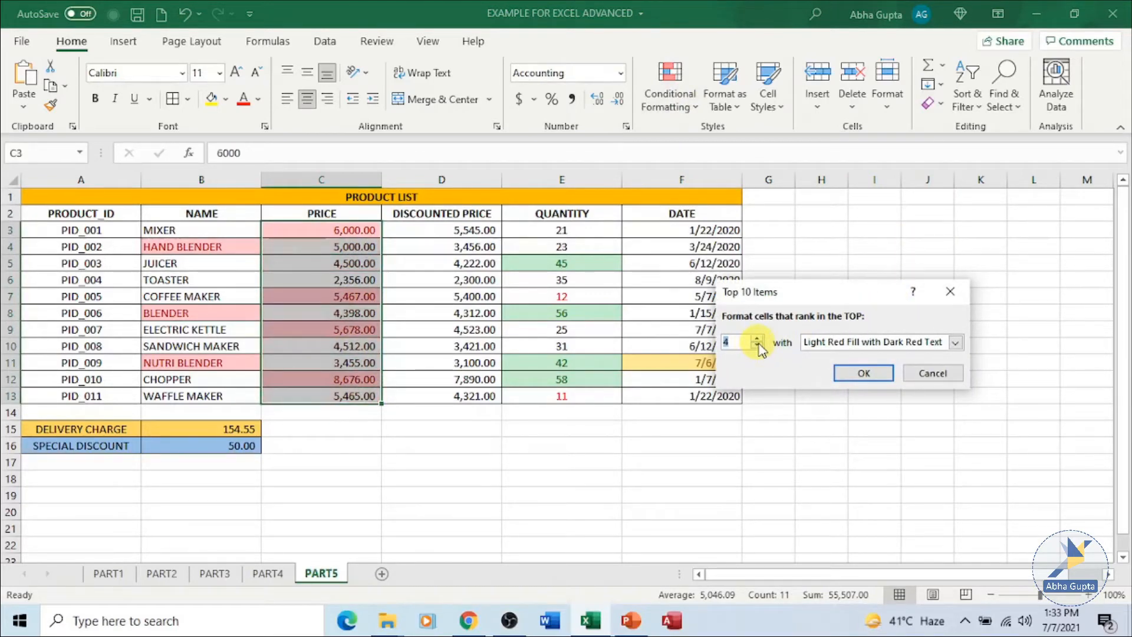
click(757, 340)
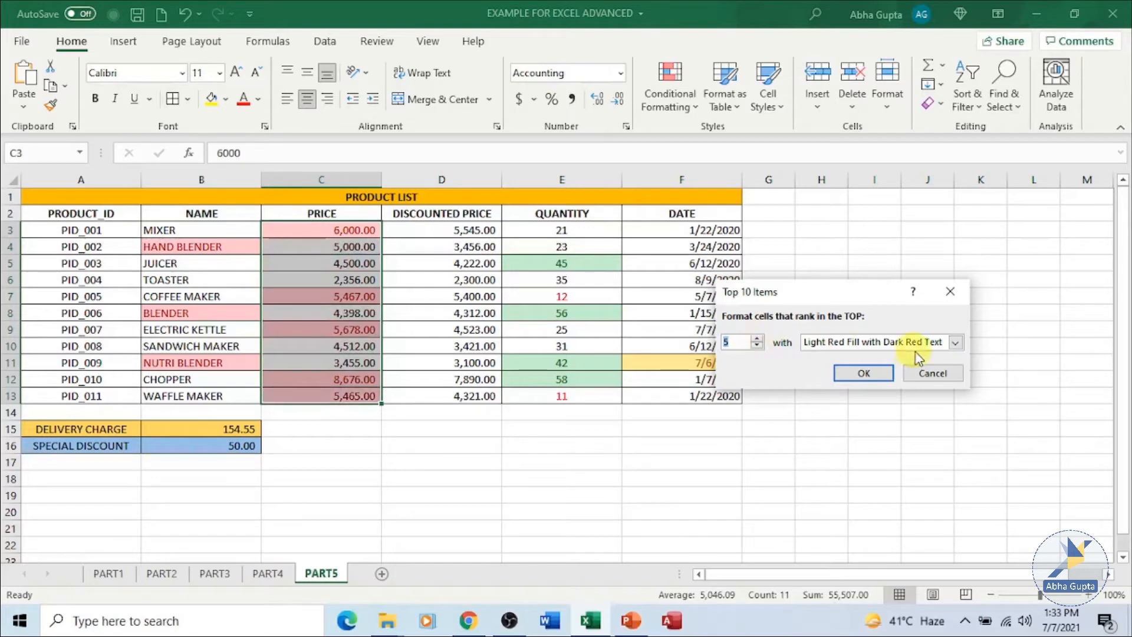
Format the top 5 prices with Green Fill with Dark Green Text and apply the rule.
click(955, 342)
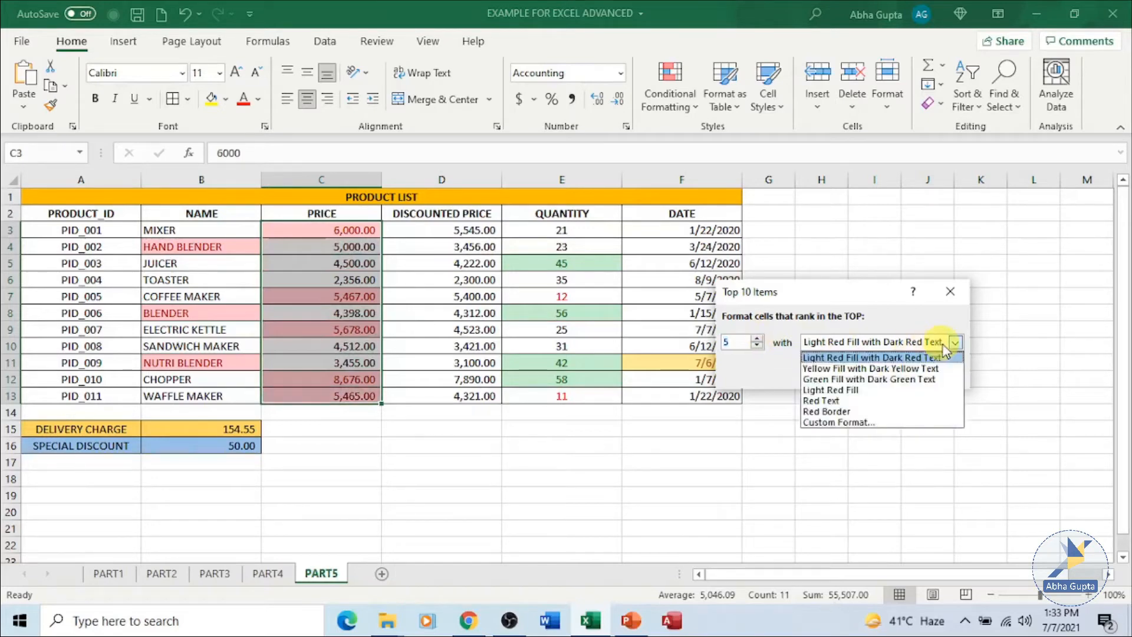
click(868, 380)
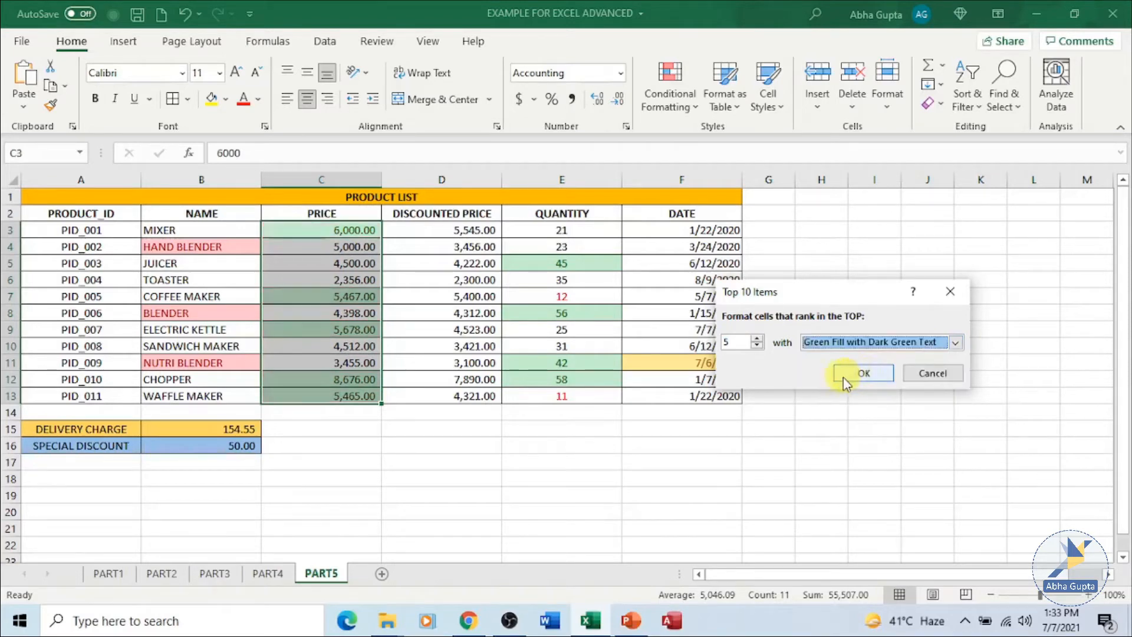
click(855, 375)
click(330, 463)
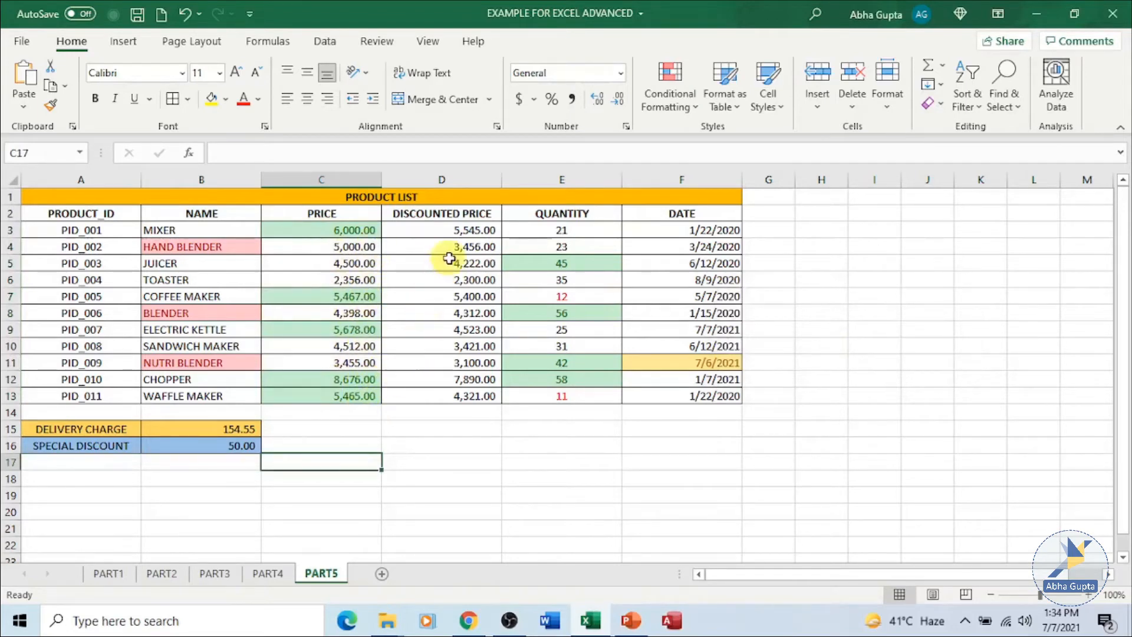
click(686, 106)
mouse_move(752, 233)
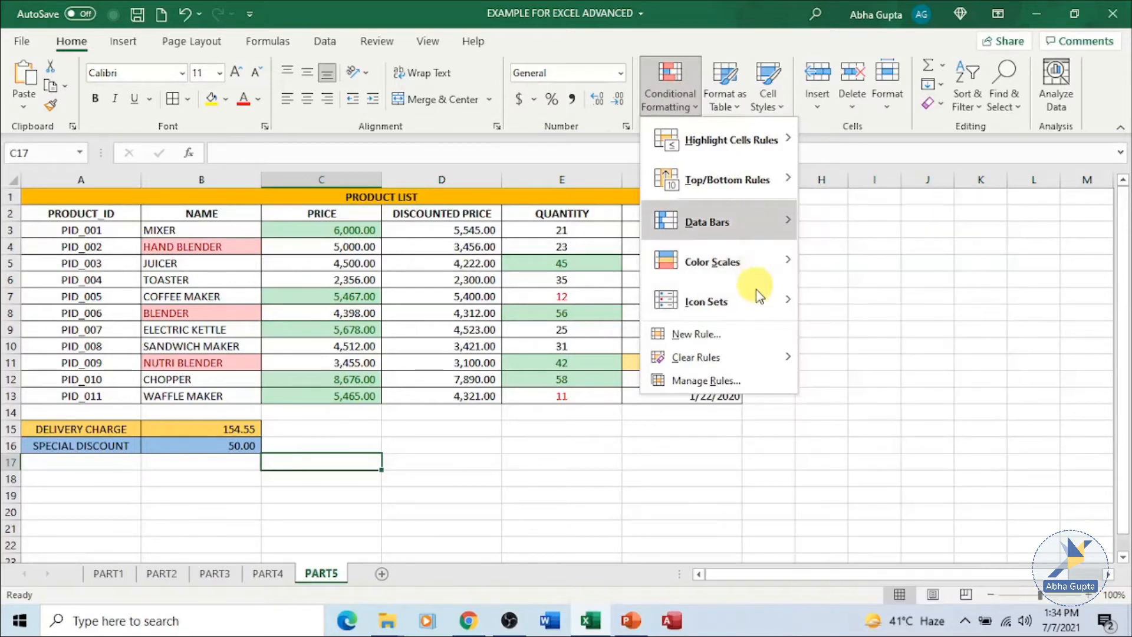
mouse_move(759, 310)
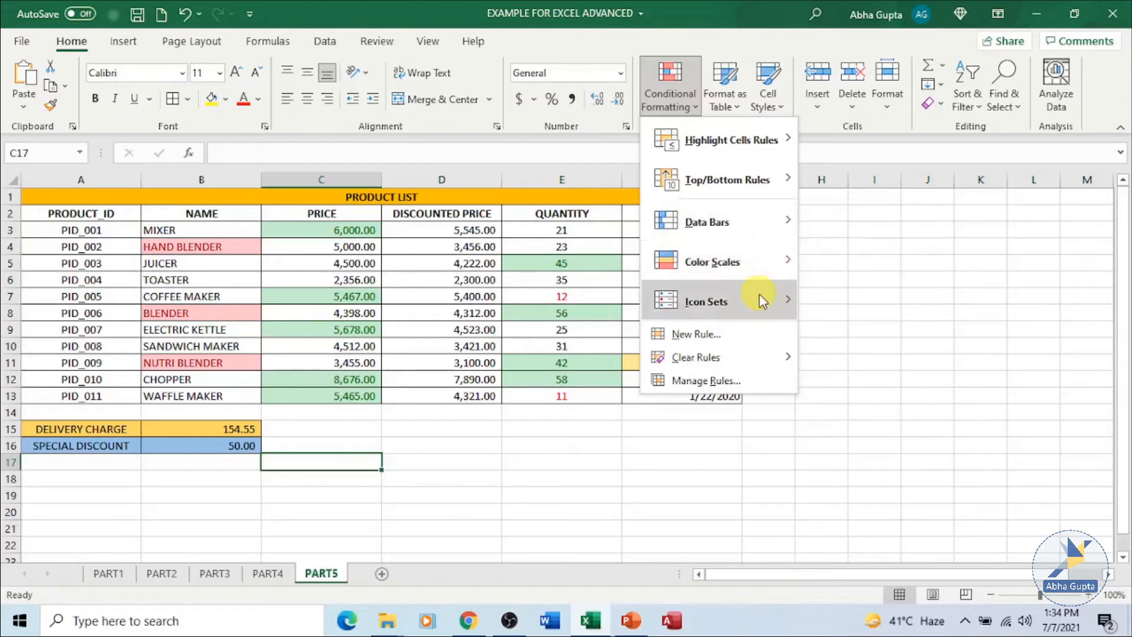
click(548, 511)
Add pink gradient-fill data bars to the discounted prices in D3:D13.
drag(417, 228, 466, 396)
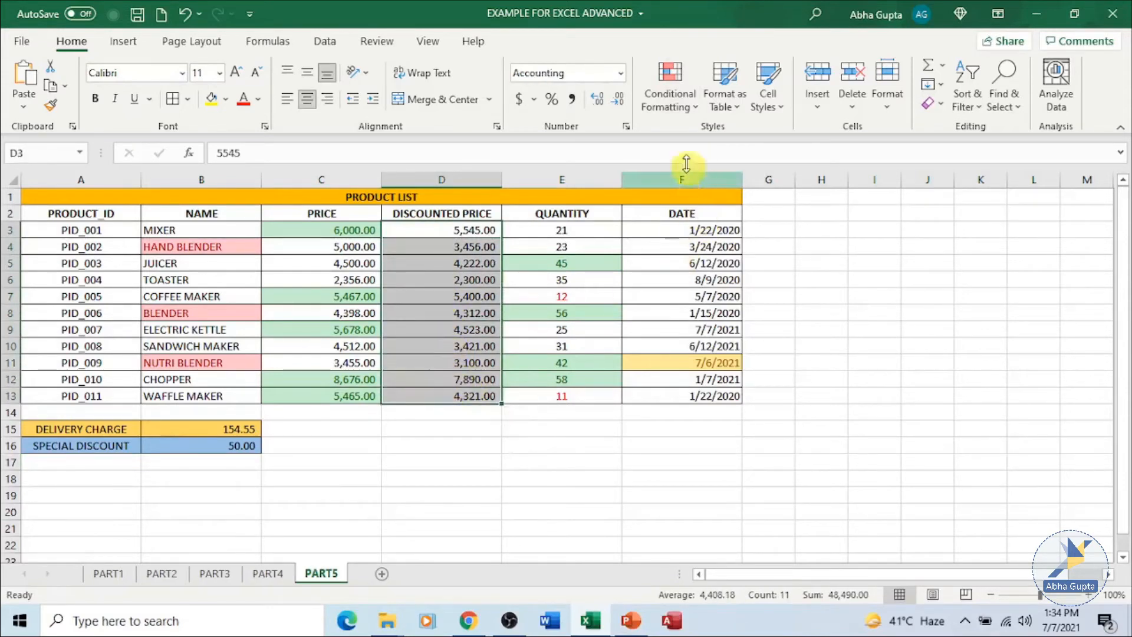
click(679, 112)
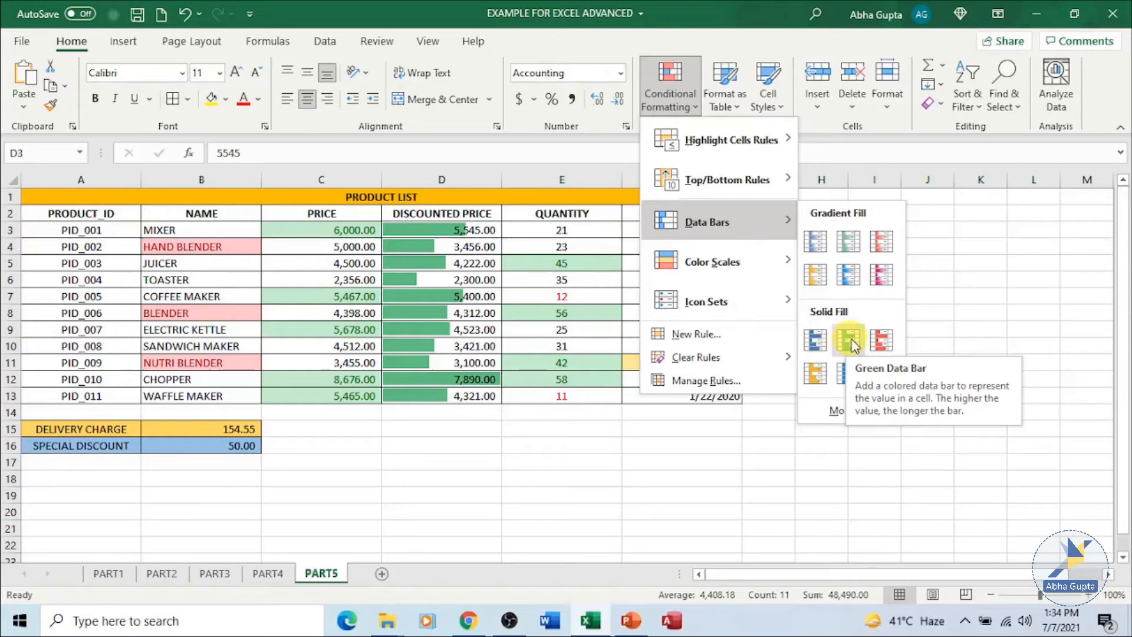
click(878, 281)
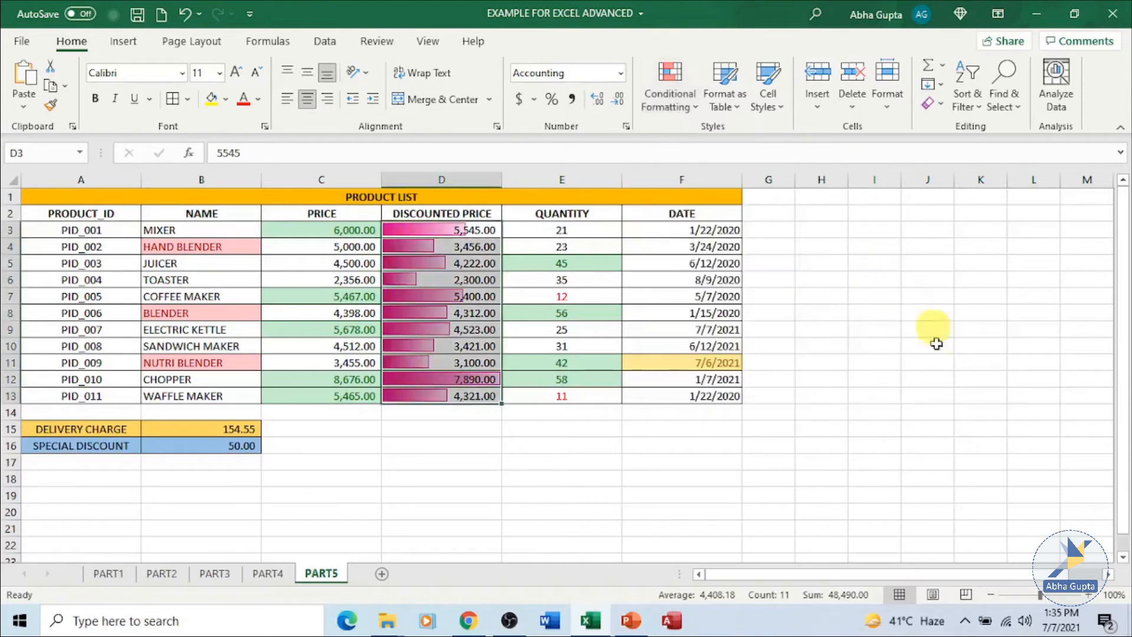
click(488, 464)
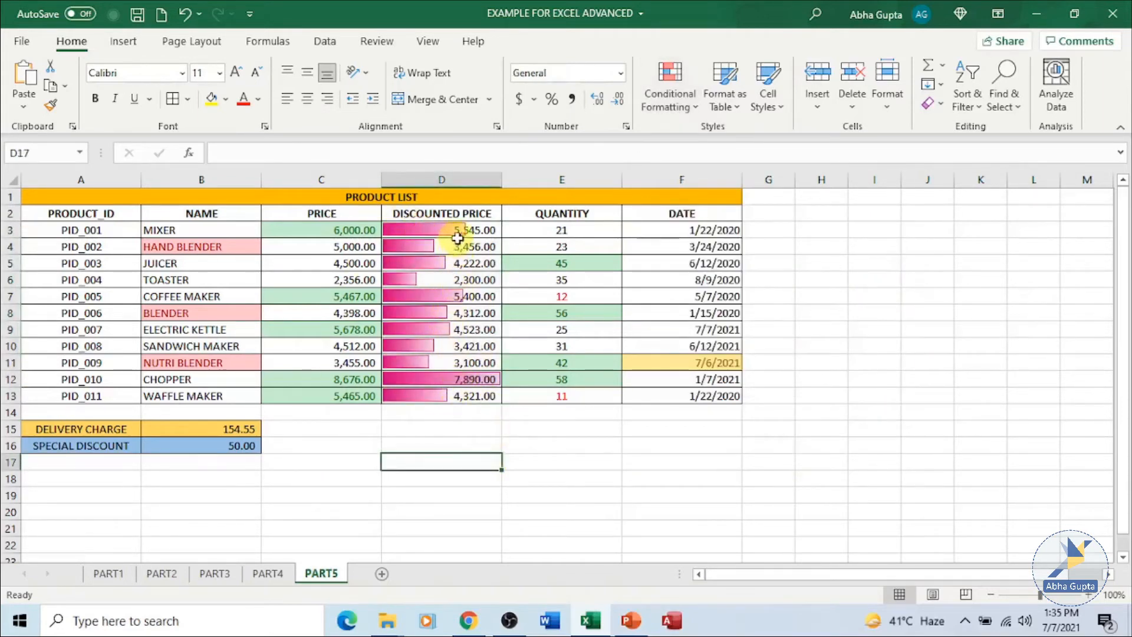
Add an icon set rule with green, yellow and red circles, using 67 and 33 percent thresholds, to the discounted prices in D3:D13.
click(437, 228)
drag(438, 228, 468, 392)
click(676, 80)
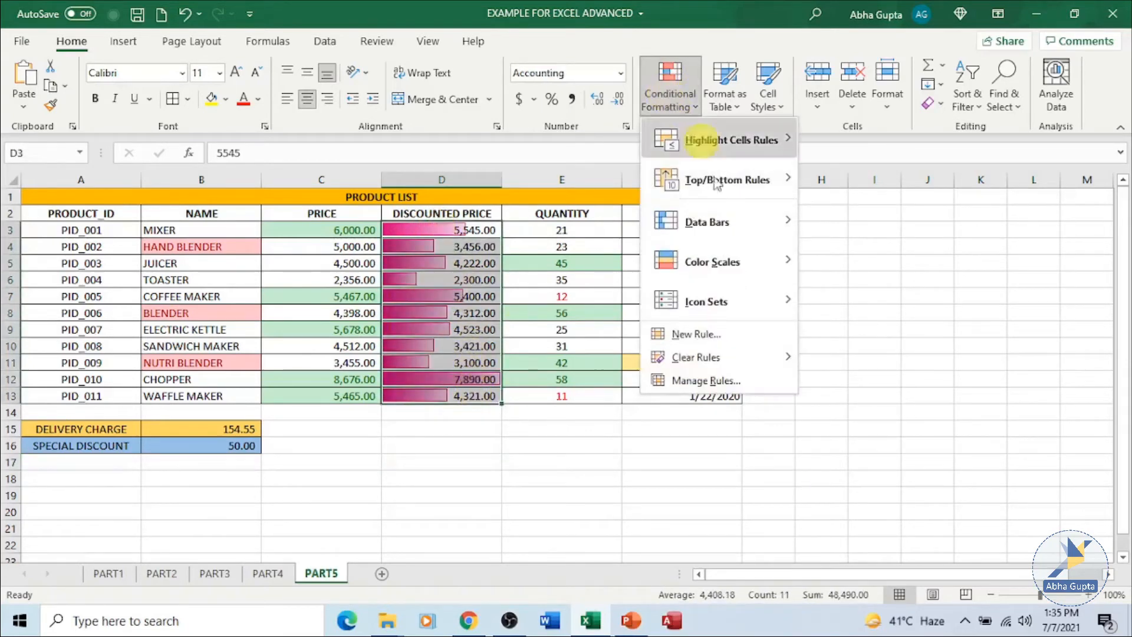
mouse_move(732, 273)
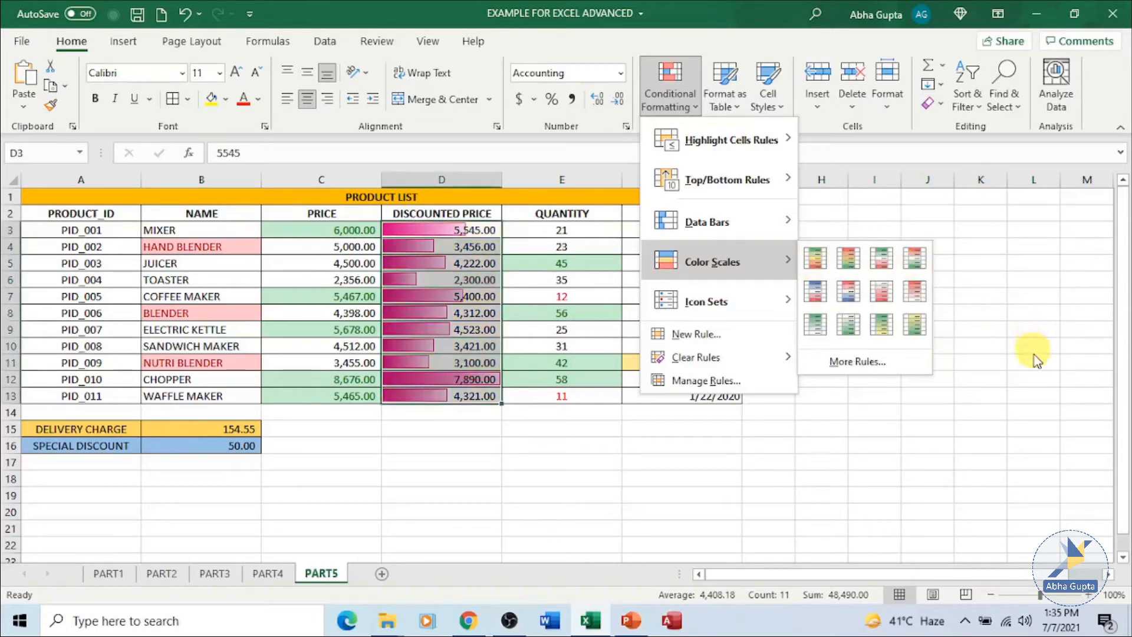
mouse_move(751, 311)
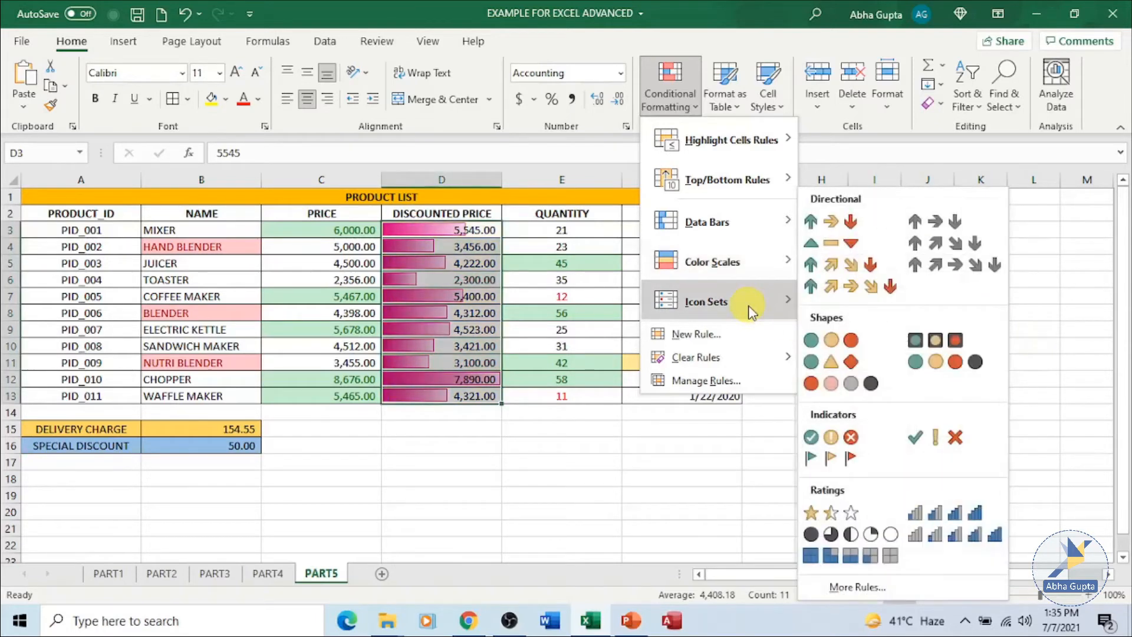
click(942, 589)
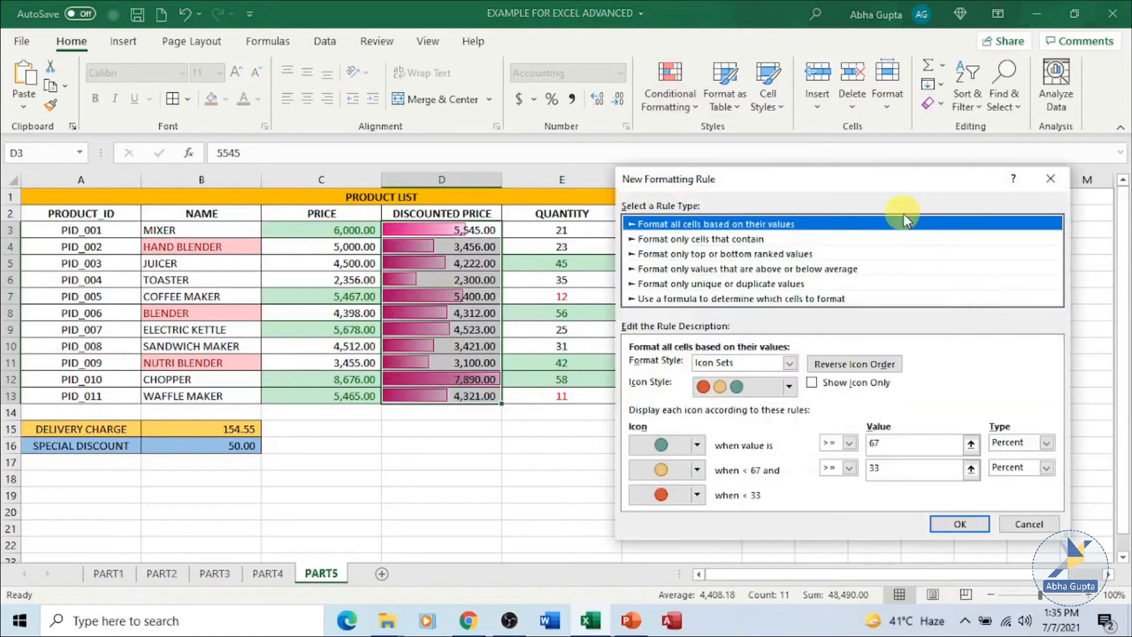
drag(890, 187, 903, 125)
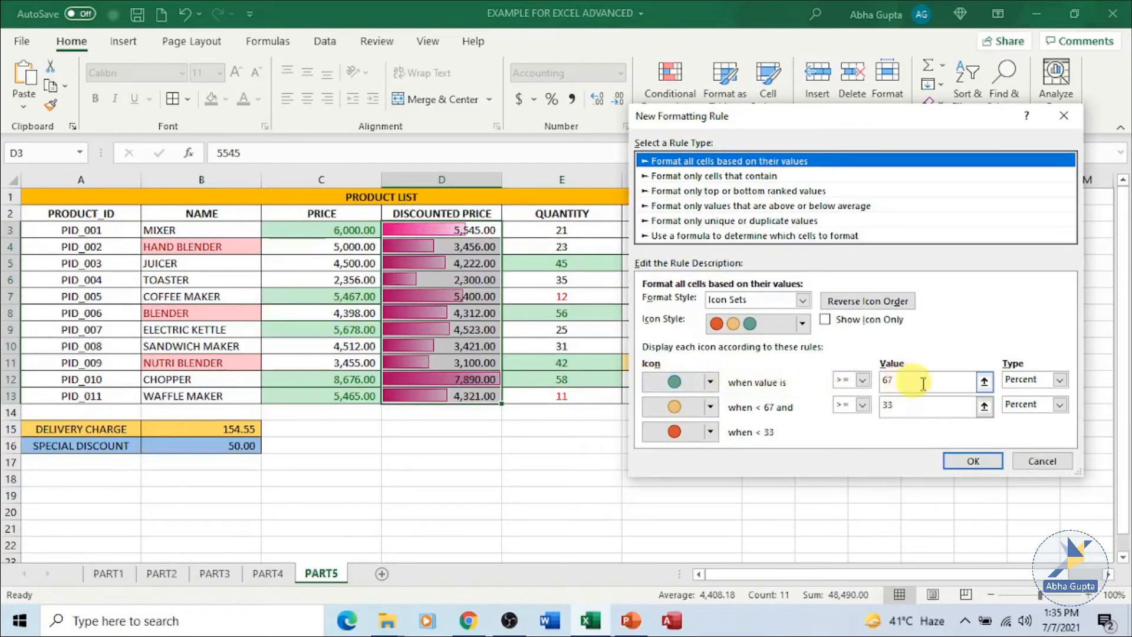
click(956, 462)
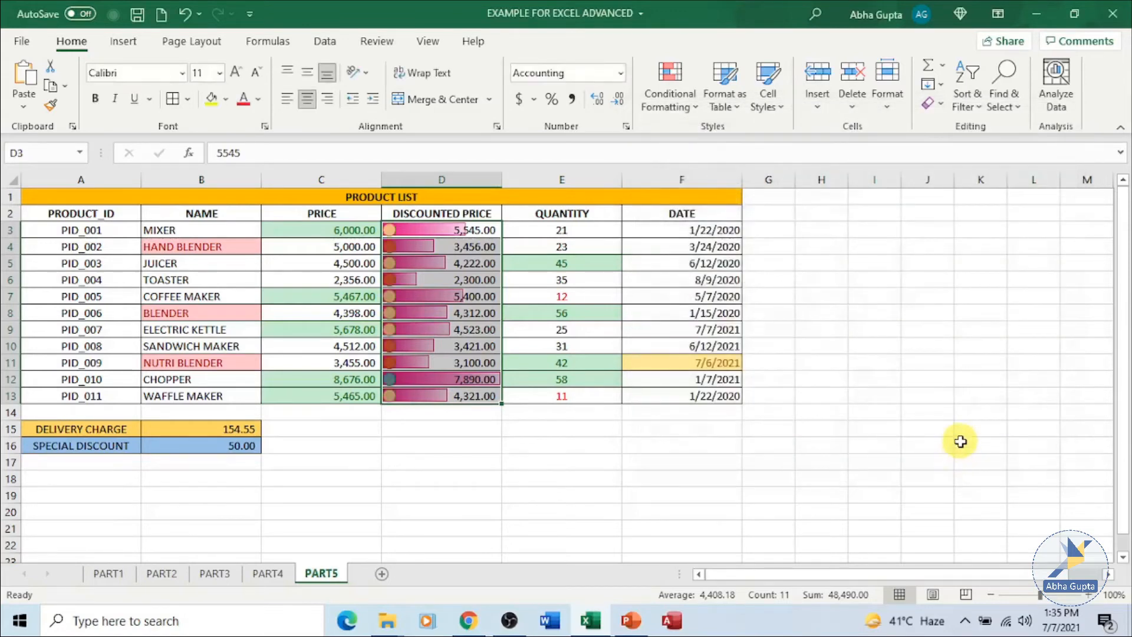
click(454, 463)
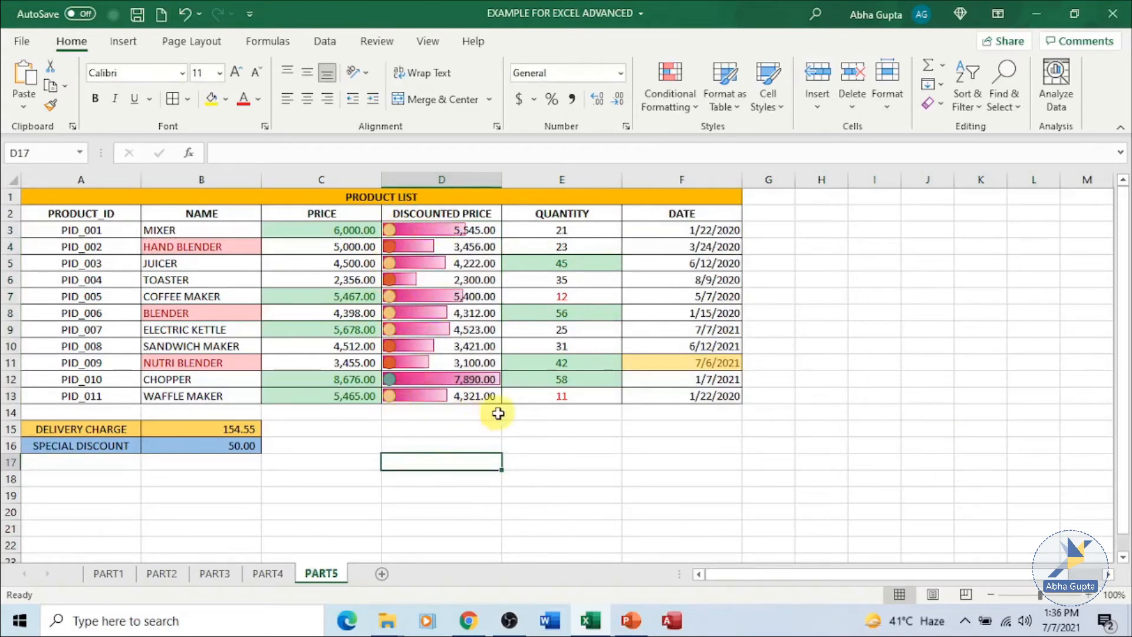
click(650, 431)
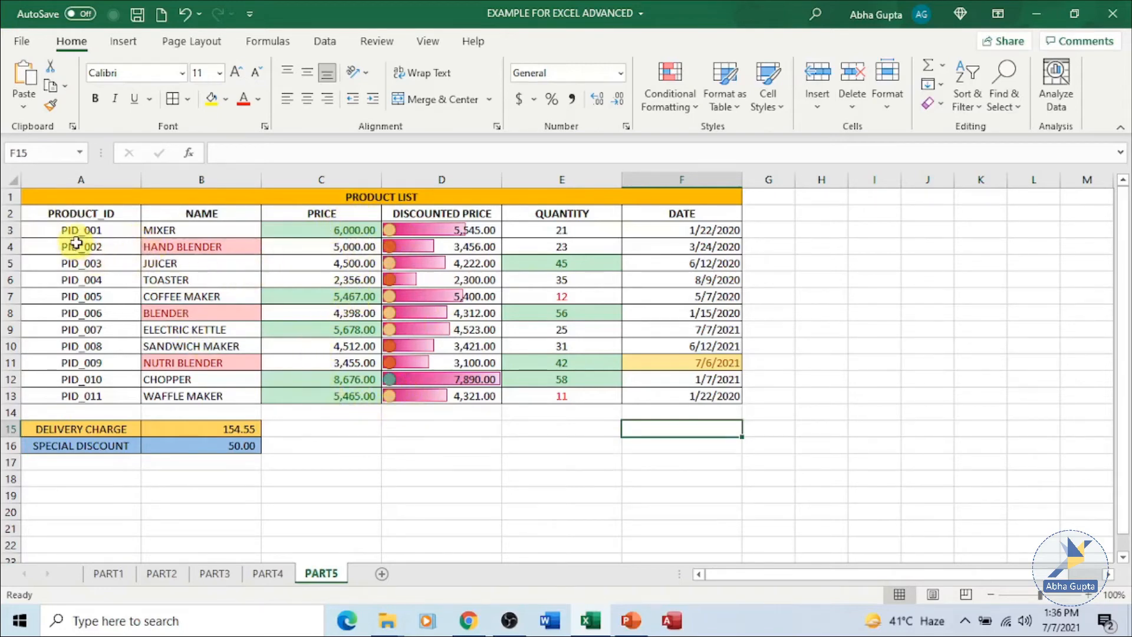
Open the Conditional Formatting Rules Manager and list all the rules on this worksheet.
drag(157, 230, 222, 394)
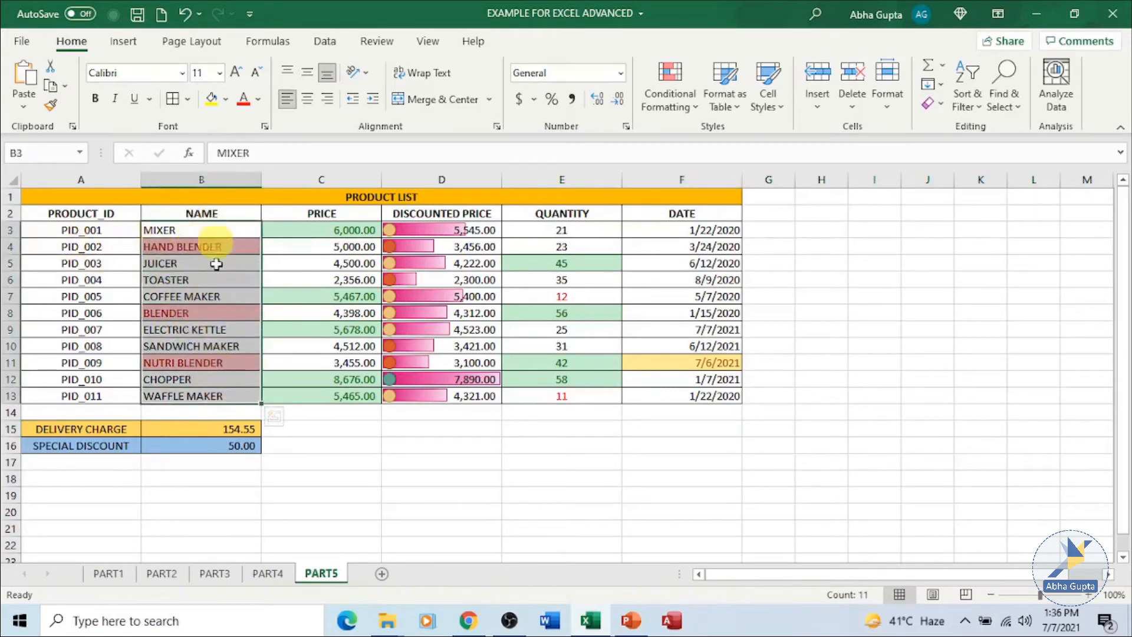
click(373, 445)
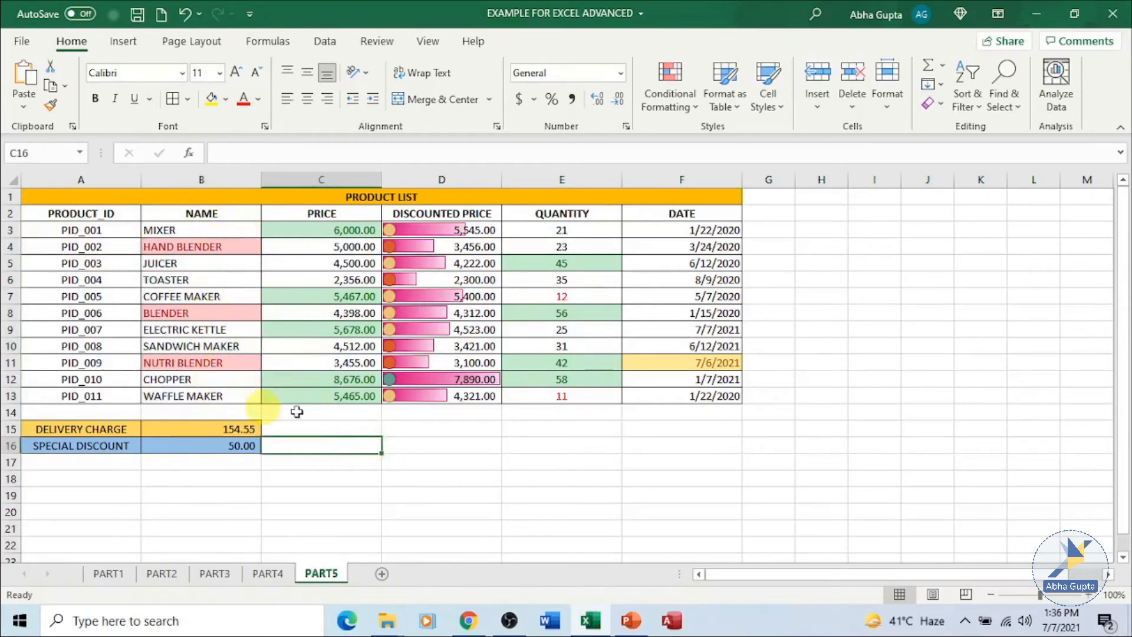
click(675, 104)
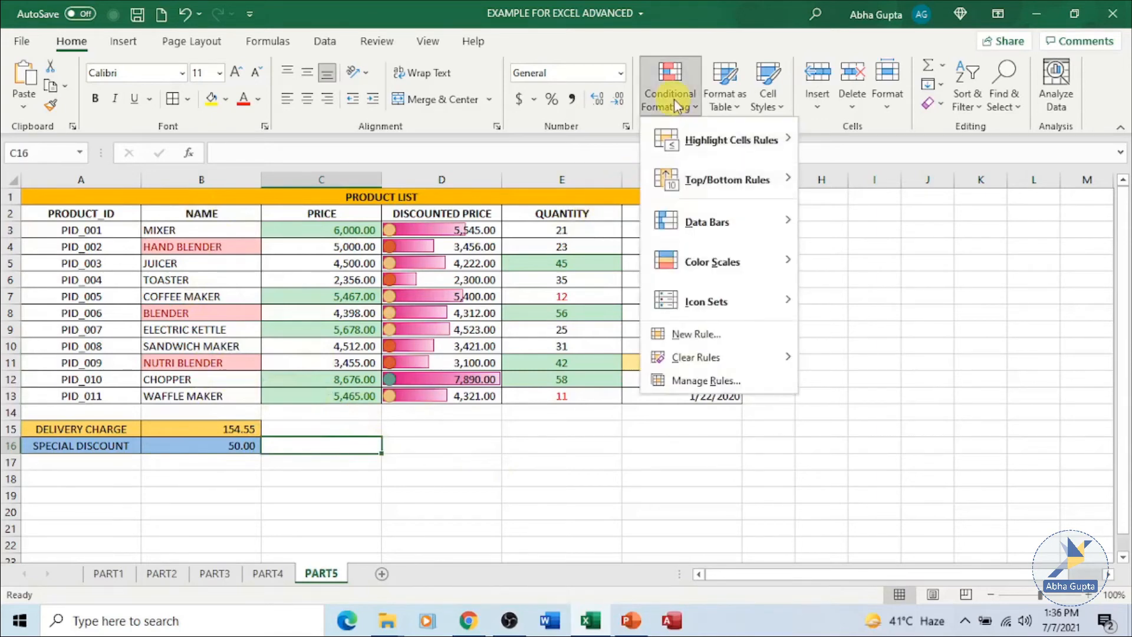
click(769, 382)
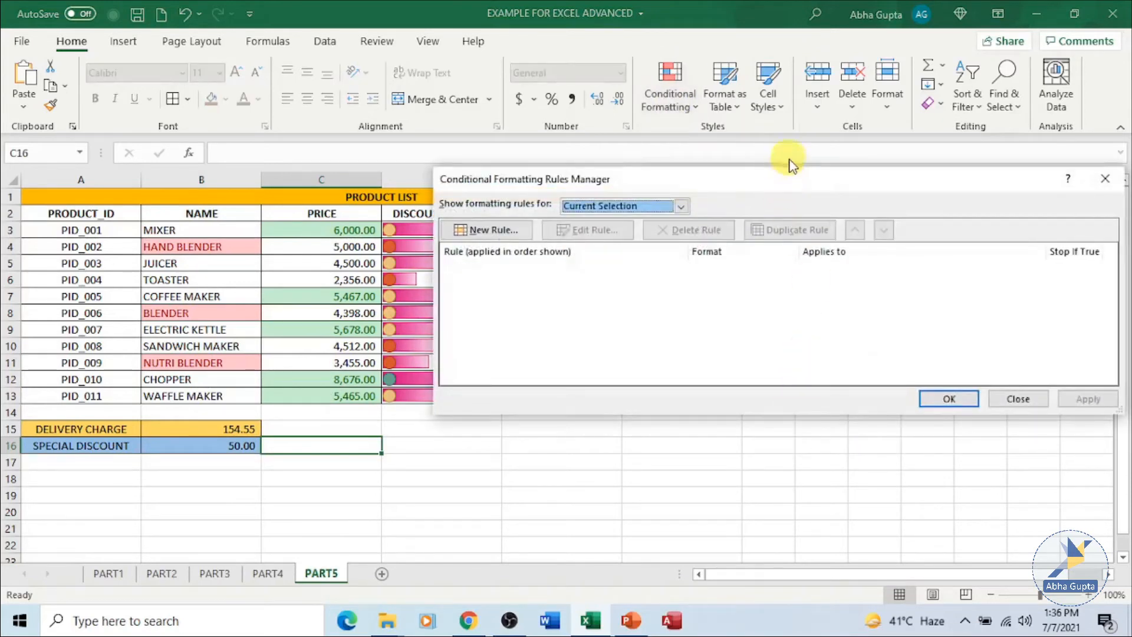
drag(788, 182, 730, 182)
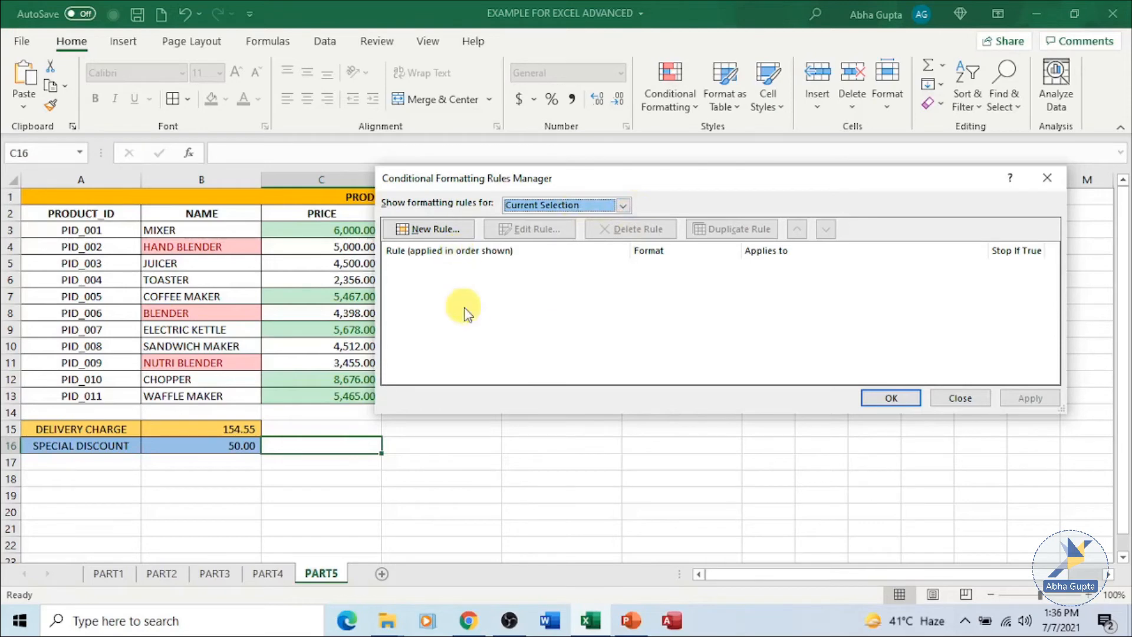
click(624, 206)
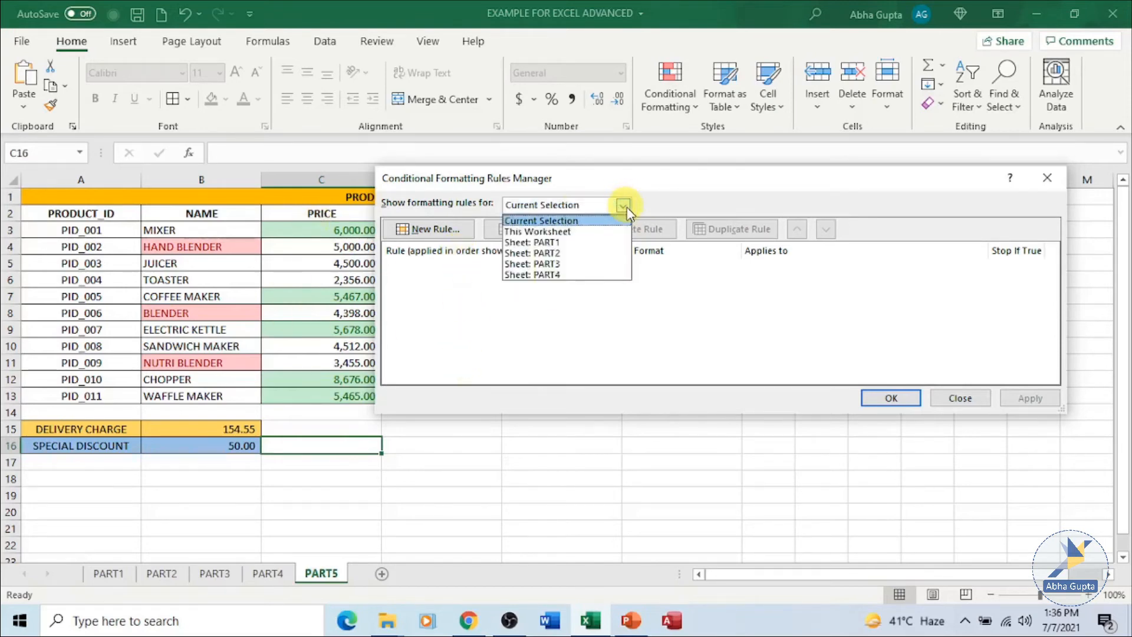
click(589, 232)
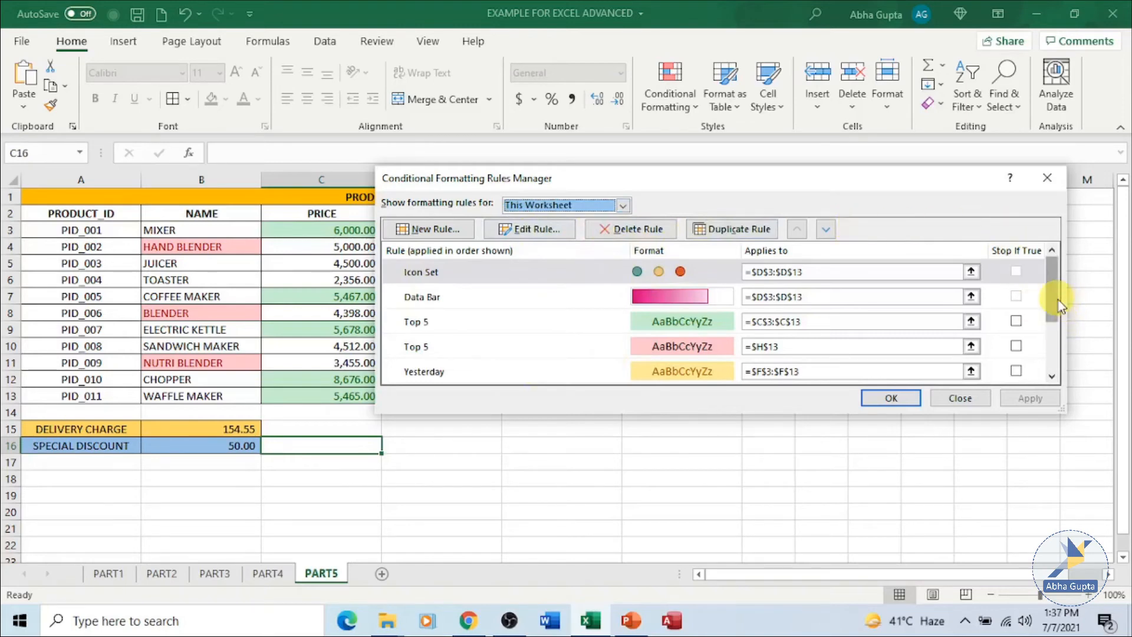
drag(1051, 295, 1043, 341)
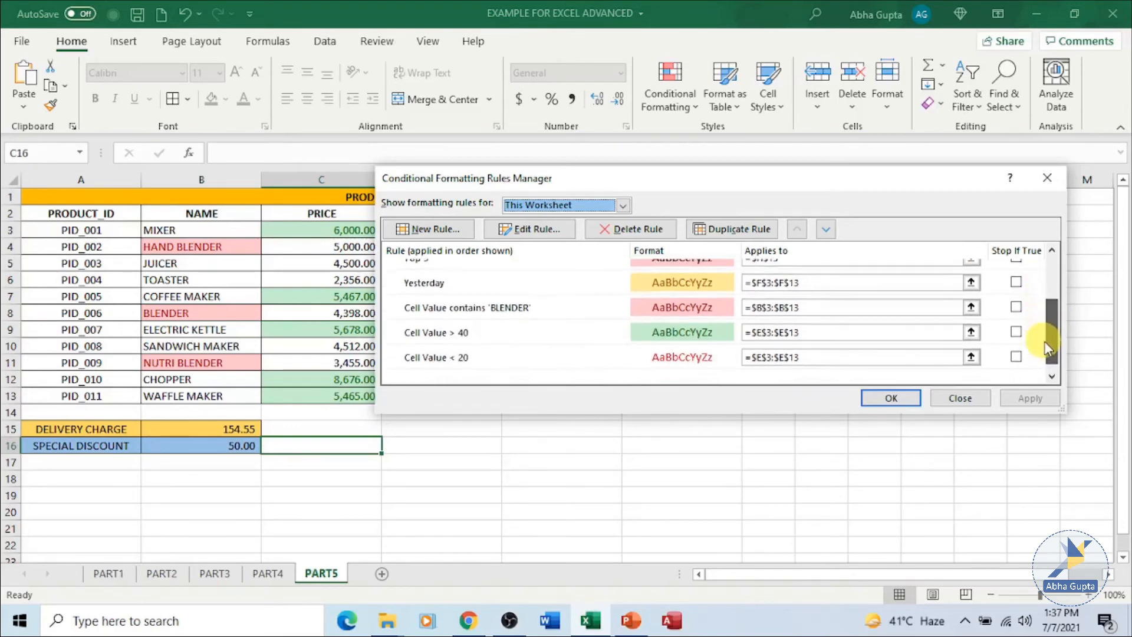
Enable Stop If True for the BLENDER text rule on B3:B13 and change its condition to not containing BLENDER.
click(517, 313)
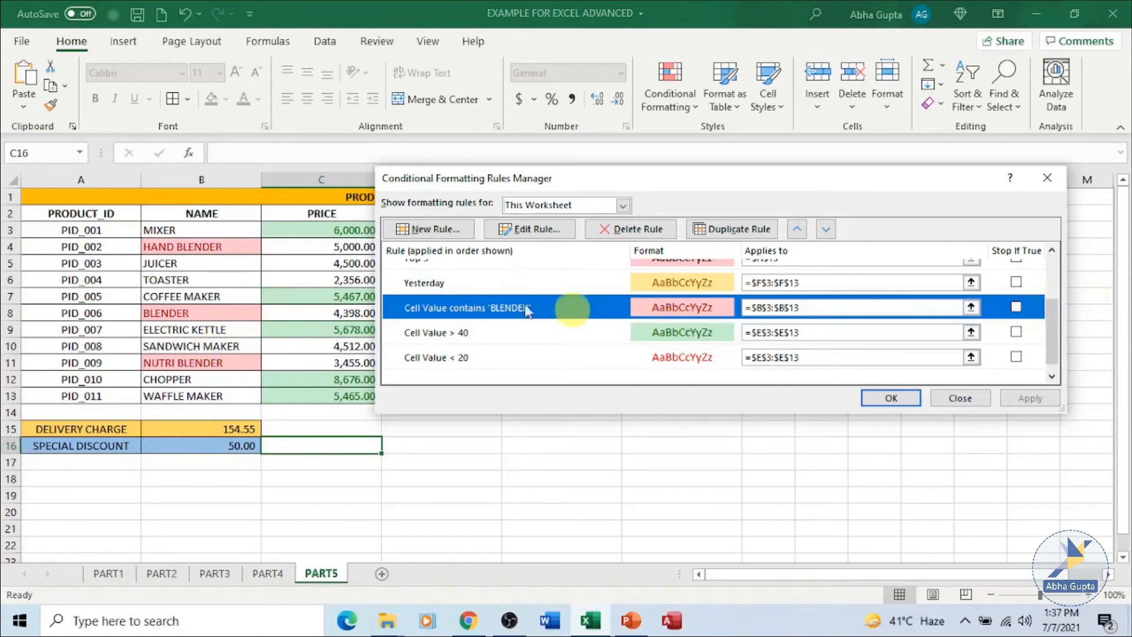
click(1016, 307)
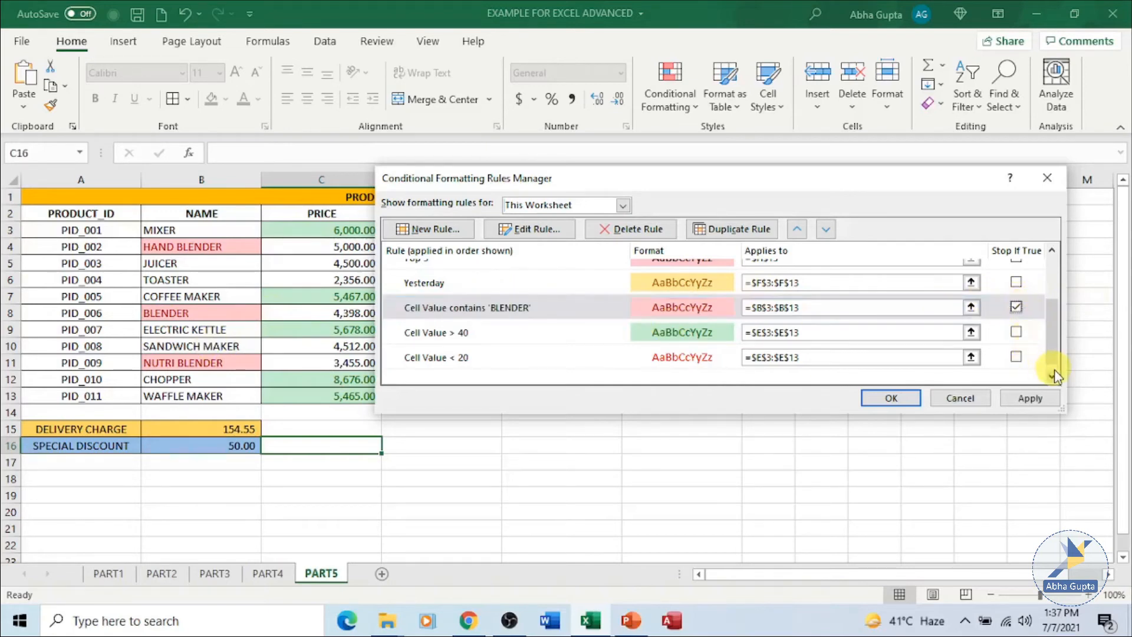
click(537, 230)
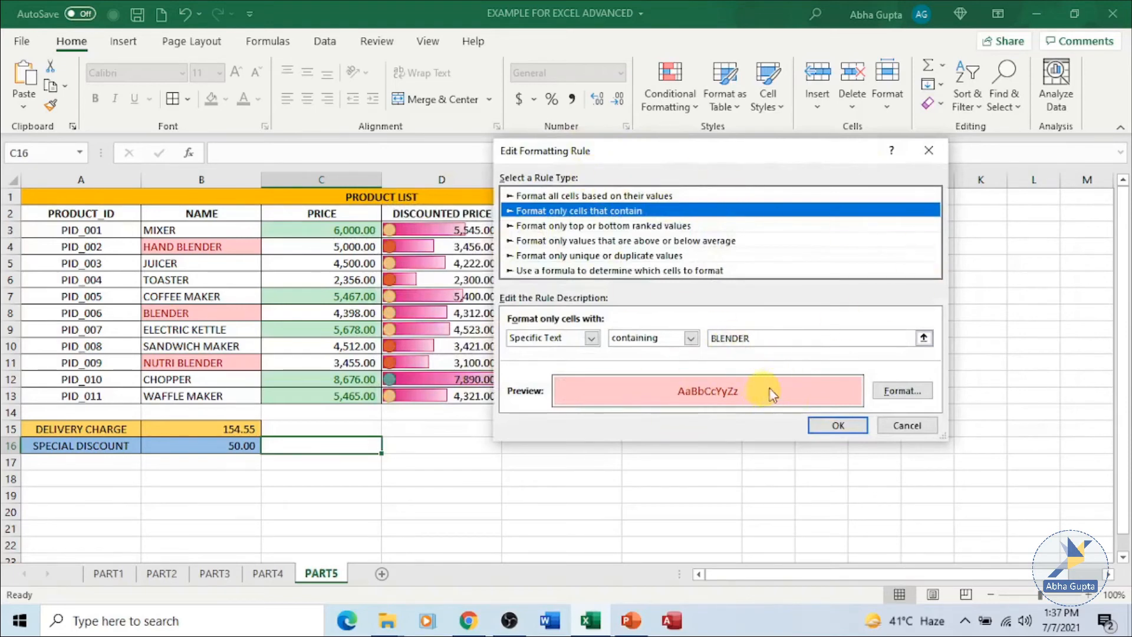
click(798, 341)
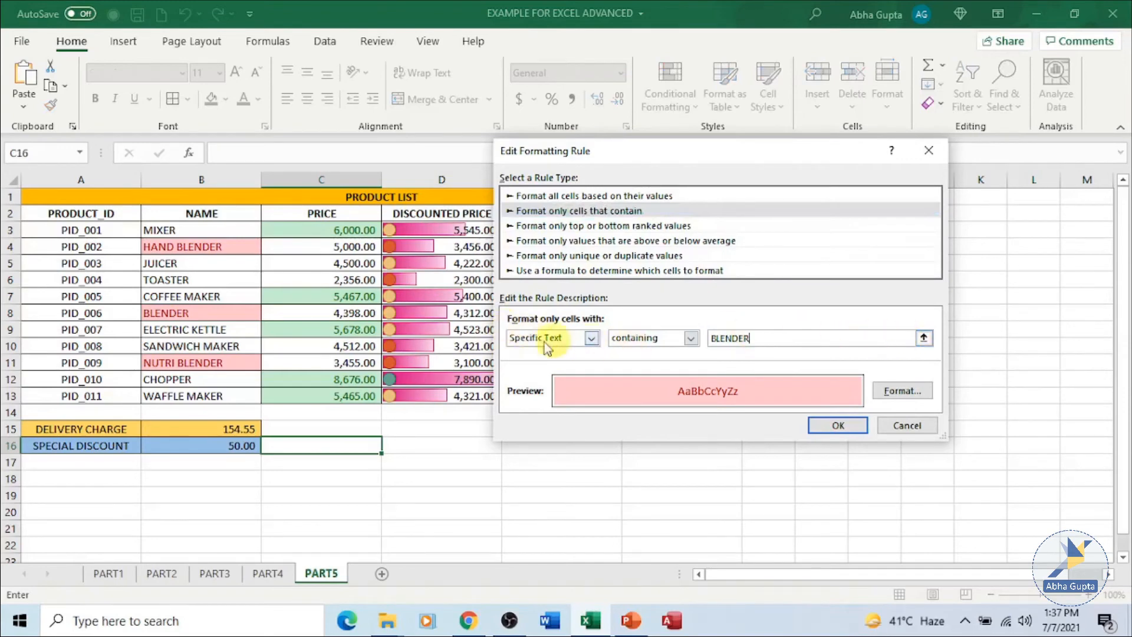
click(692, 339)
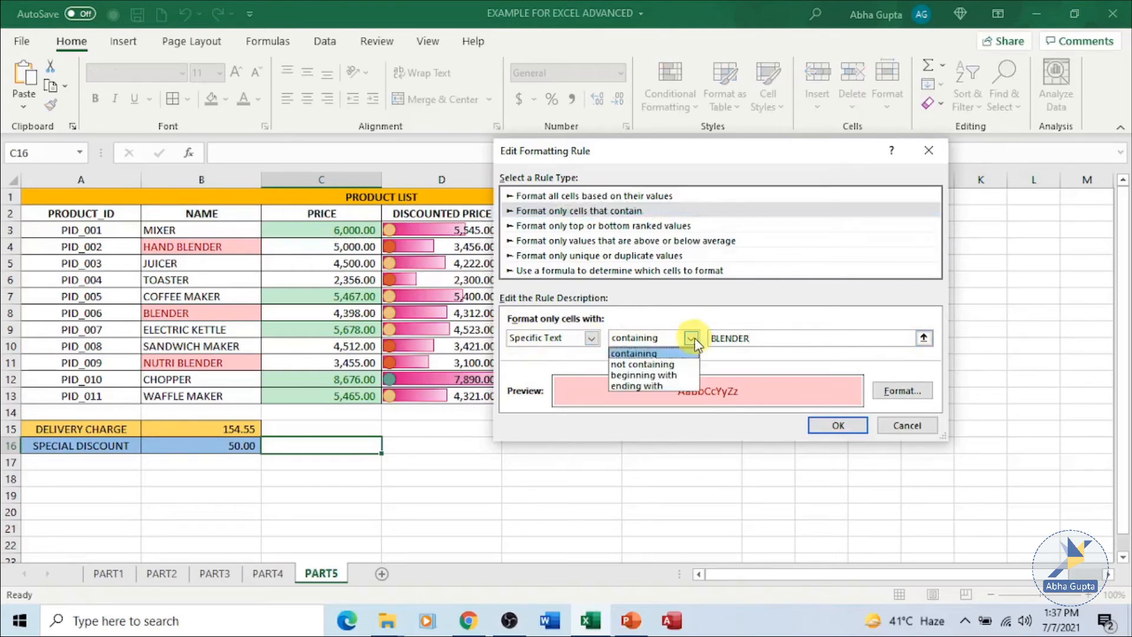
click(678, 364)
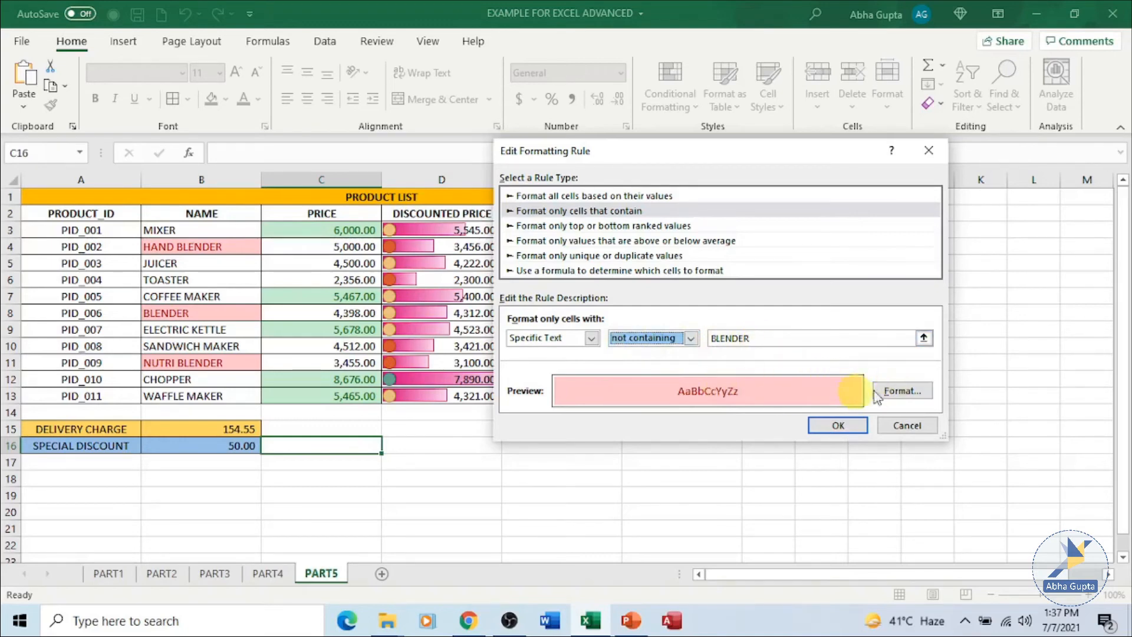
Set the BLENDER rule's font color to standard orange, then apply the edited rule and close the Rules Manager.
click(902, 390)
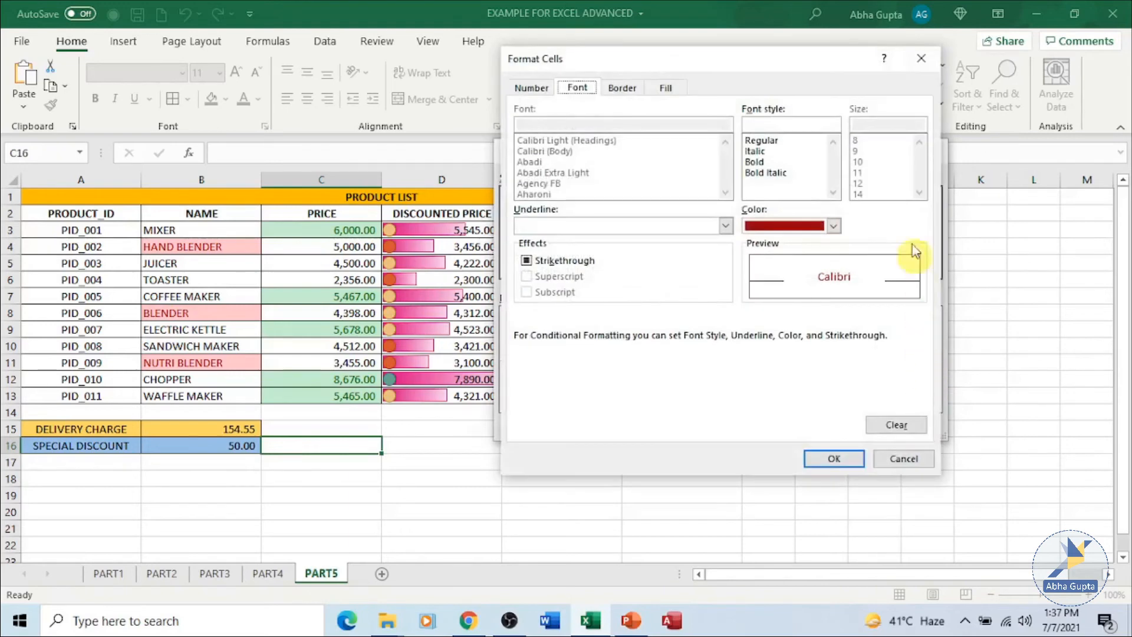
click(833, 225)
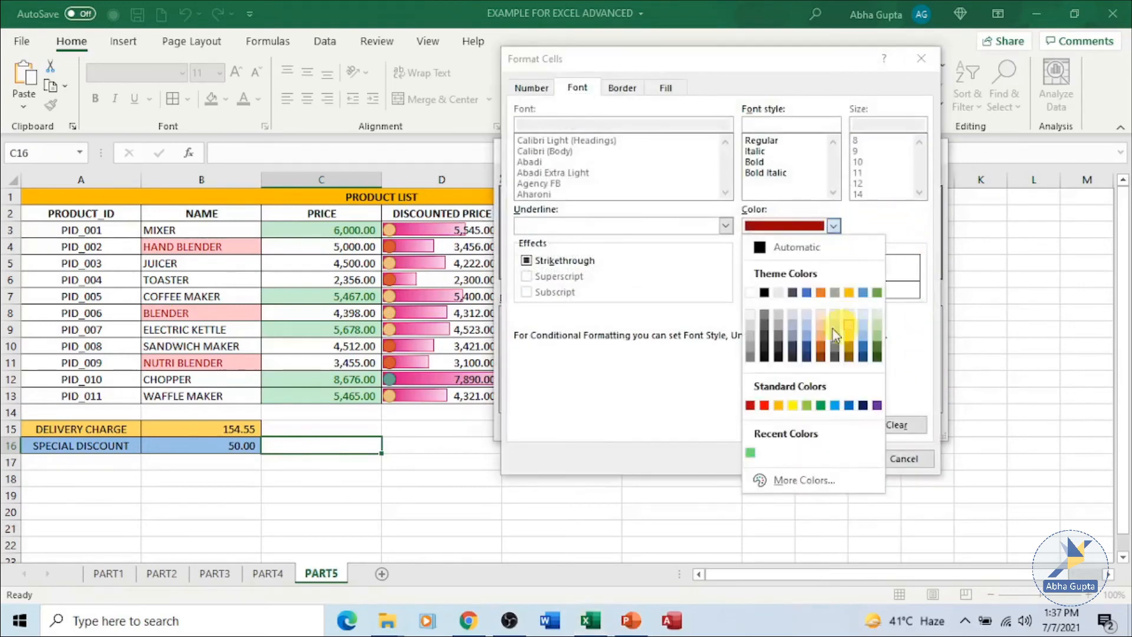
click(778, 405)
click(849, 461)
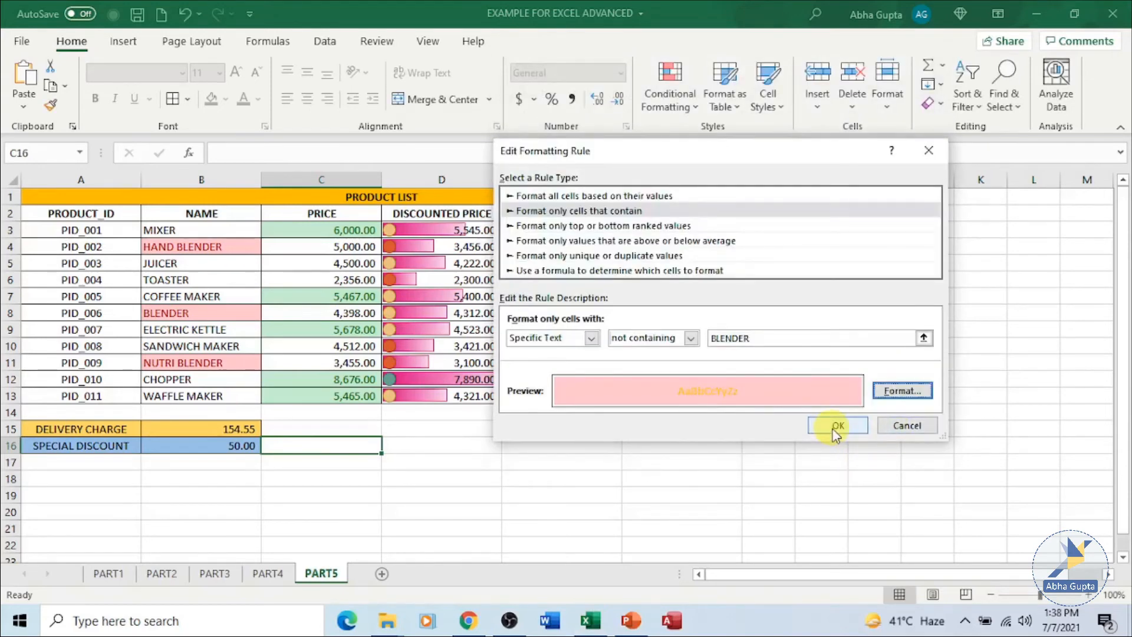
click(836, 433)
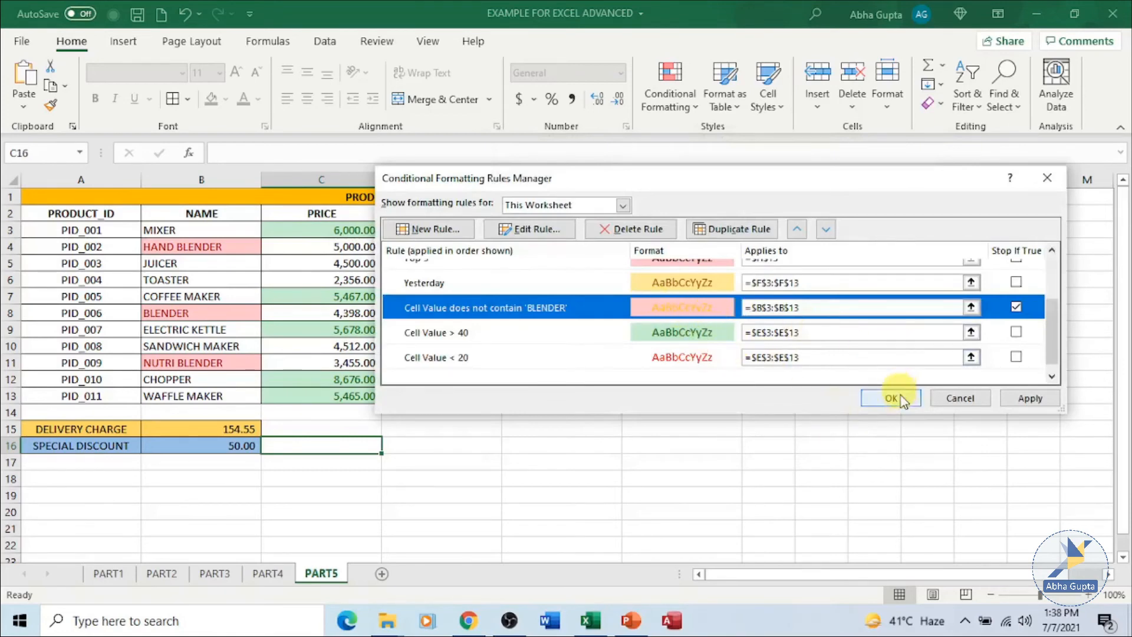
click(1026, 397)
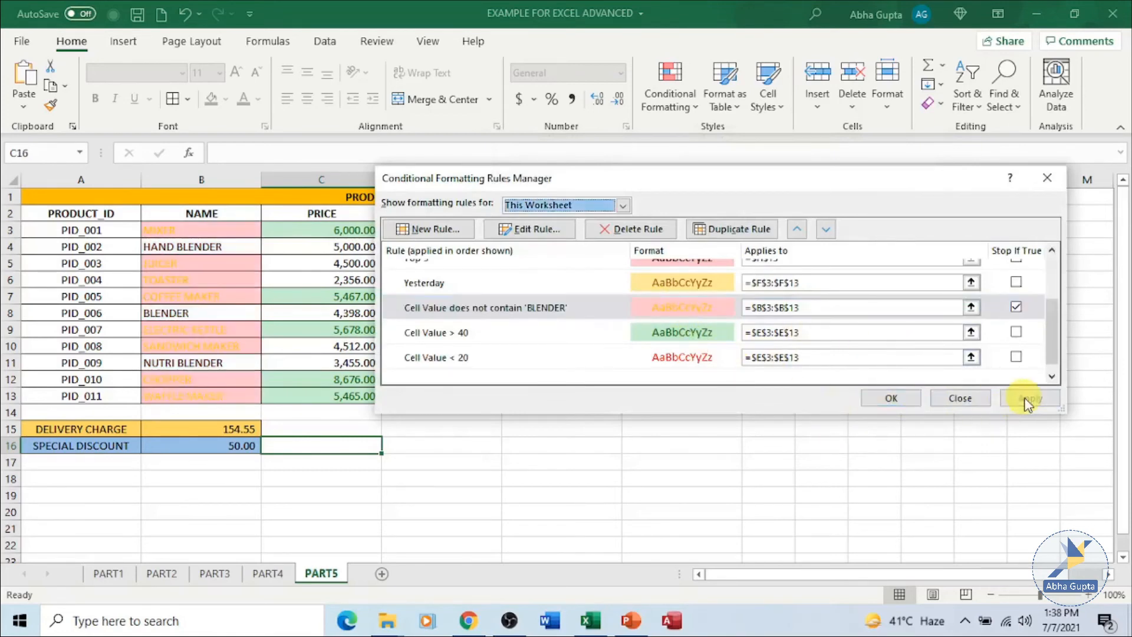
click(908, 398)
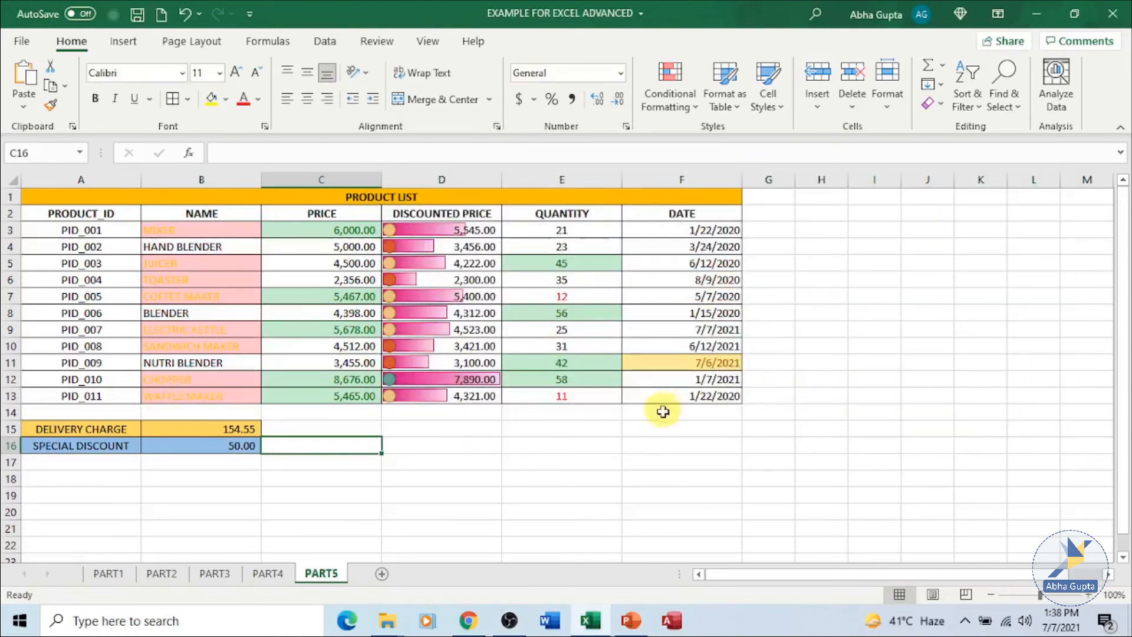
click(459, 501)
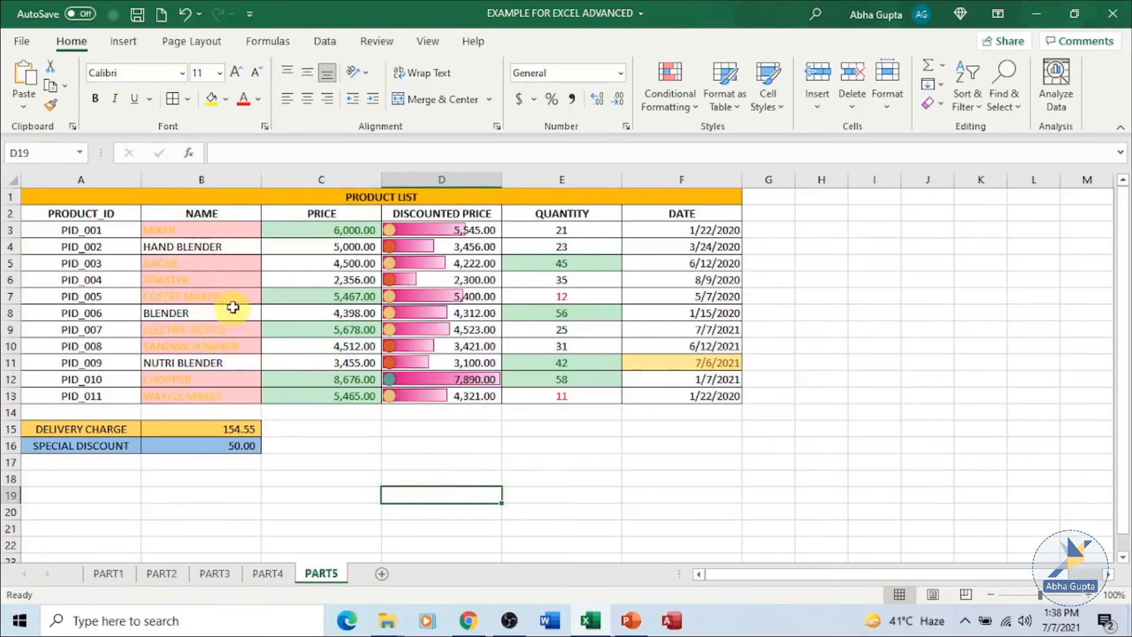
Reopen the Conditional Formatting Rules Manager with the rules for This Worksheet shown.
click(686, 112)
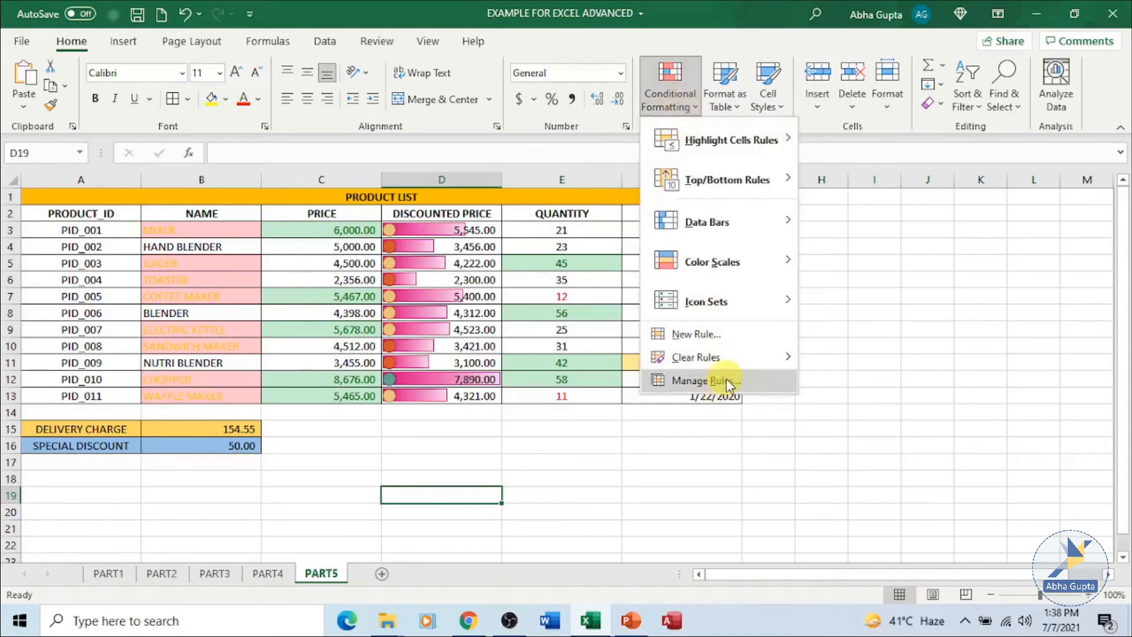
click(731, 382)
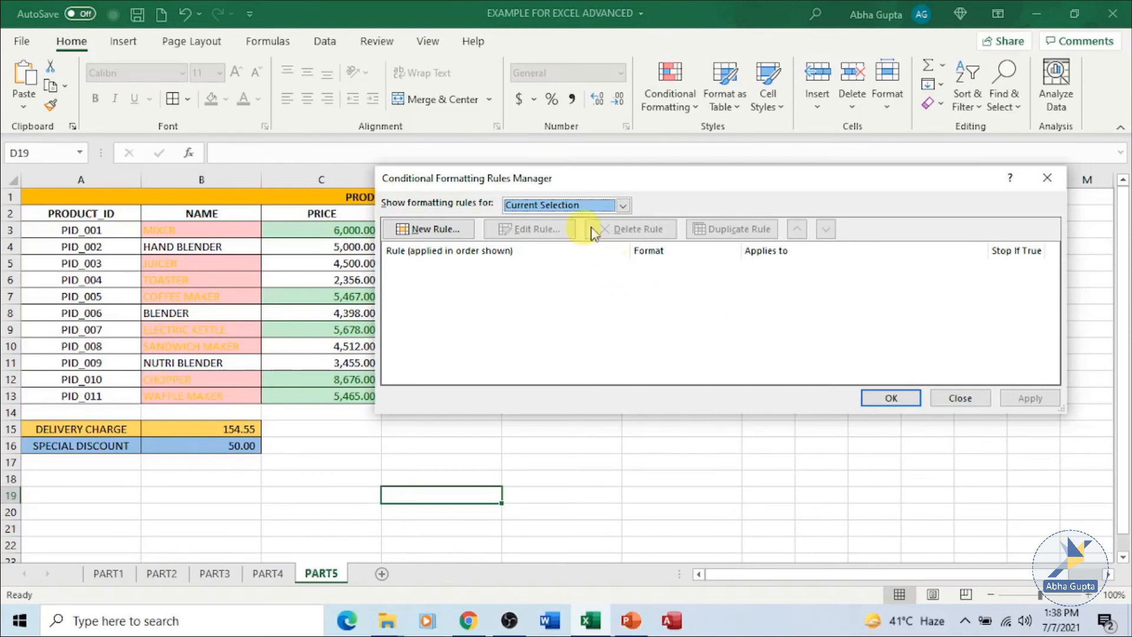
click(621, 205)
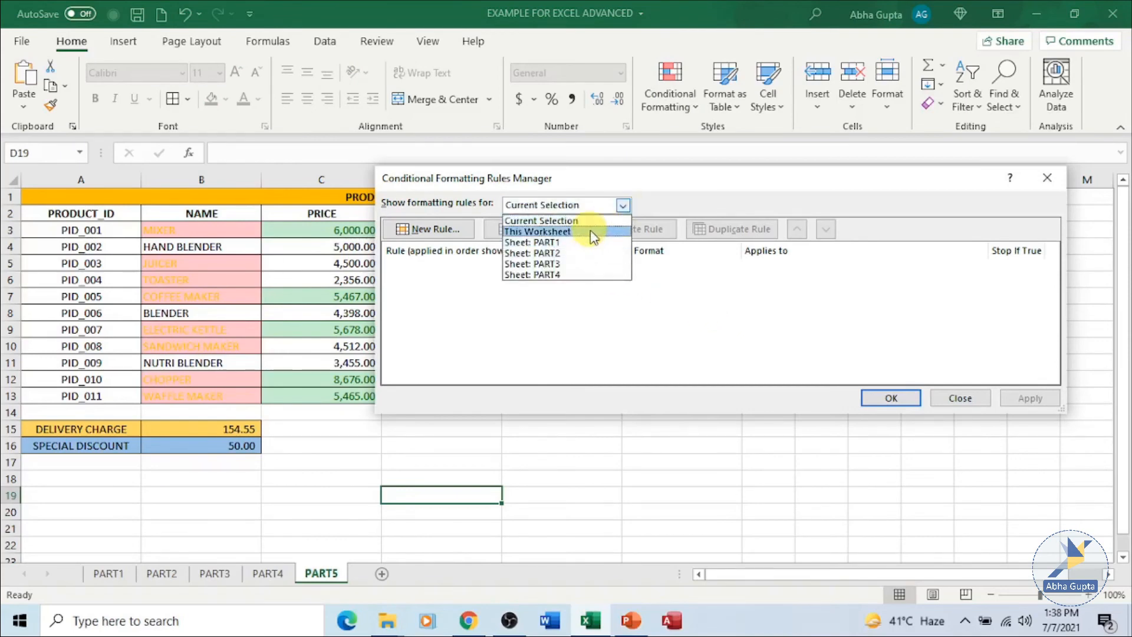
click(591, 231)
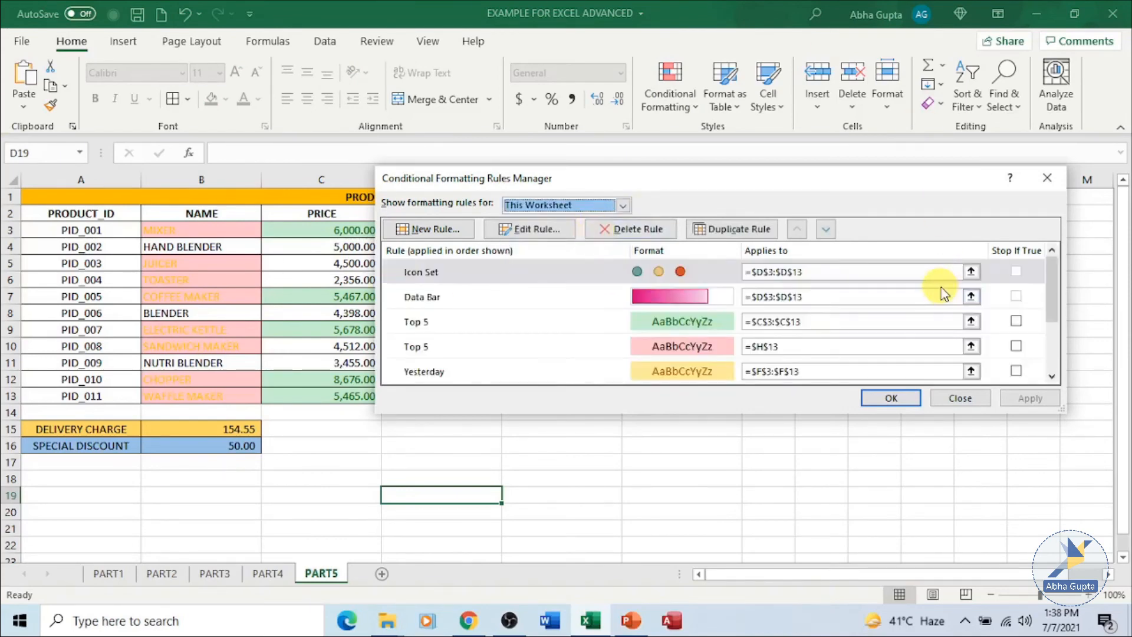
Enable Stop If True for the Yesterday date rule on F3:F13.
click(490, 273)
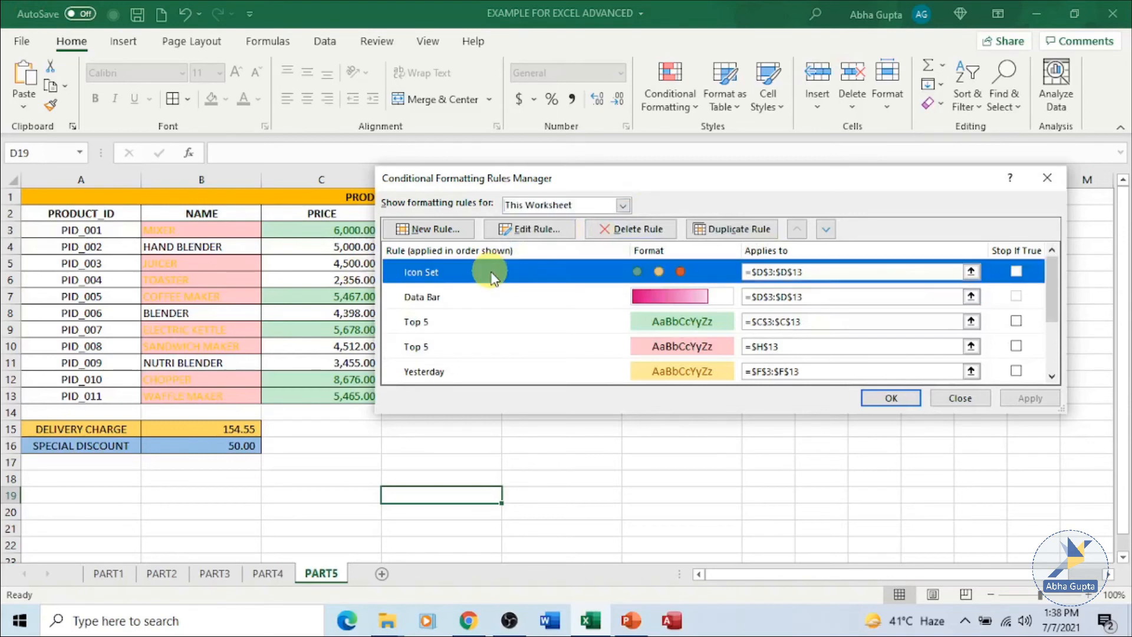
scroll(530, 313, down, 1)
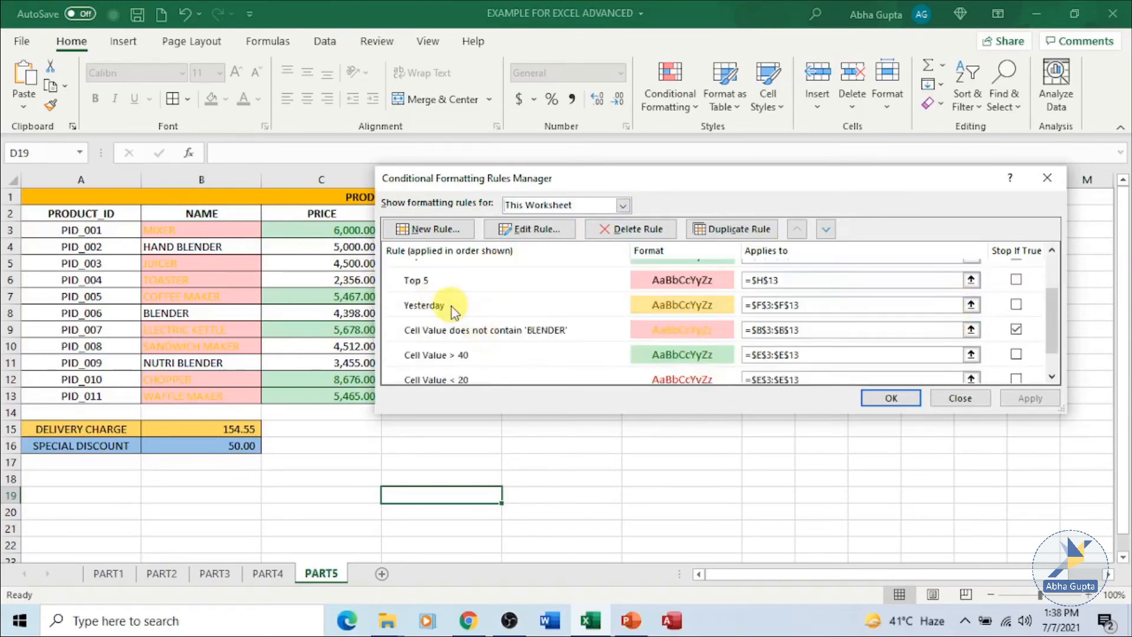
click(454, 309)
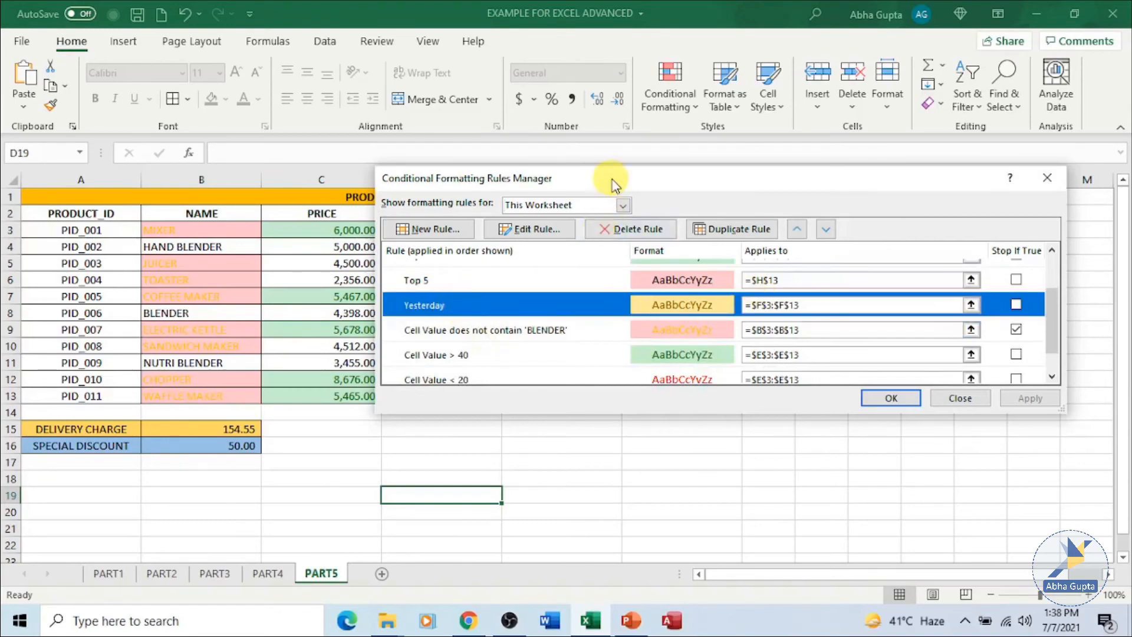
drag(612, 188, 599, 216)
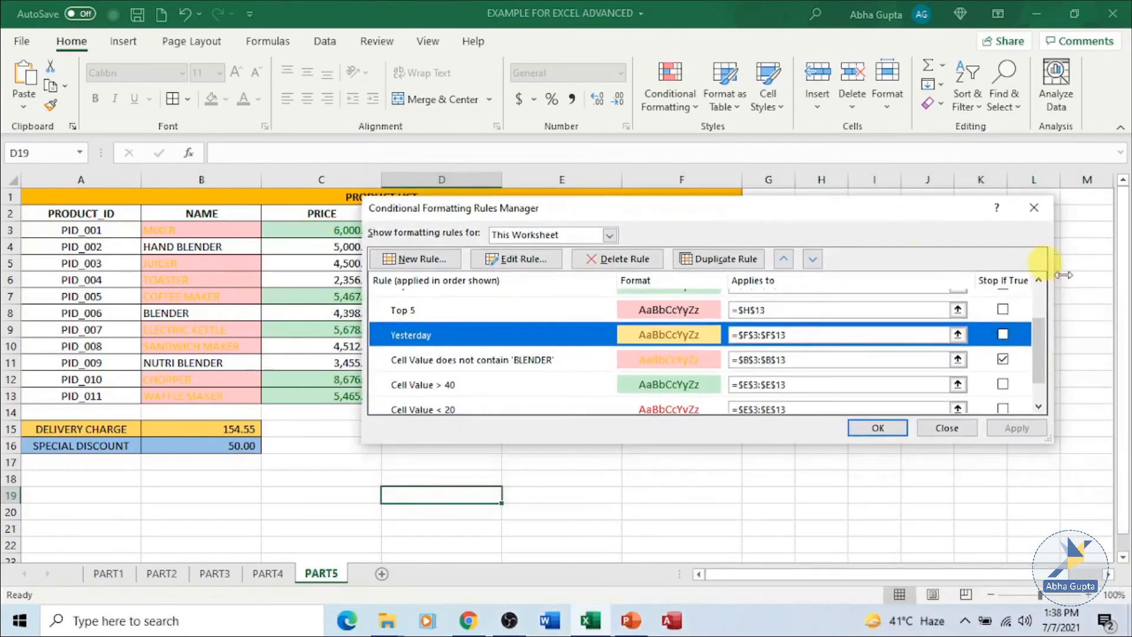
click(1002, 335)
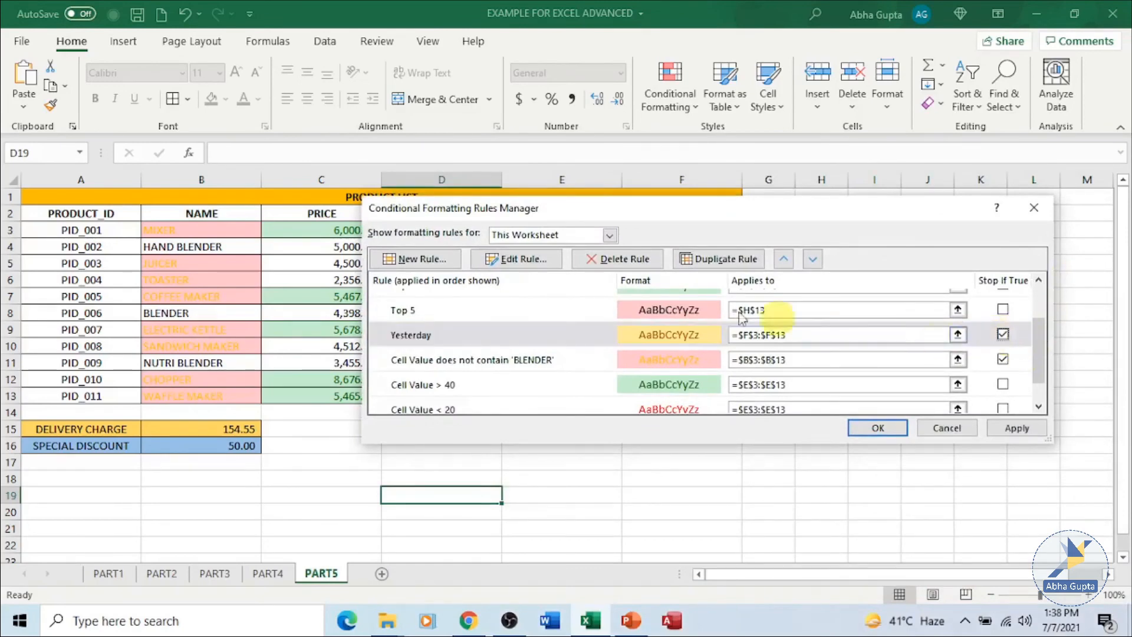
Edit the F3:F13 date rule to format dates occurring Last week, and apply the change.
click(538, 269)
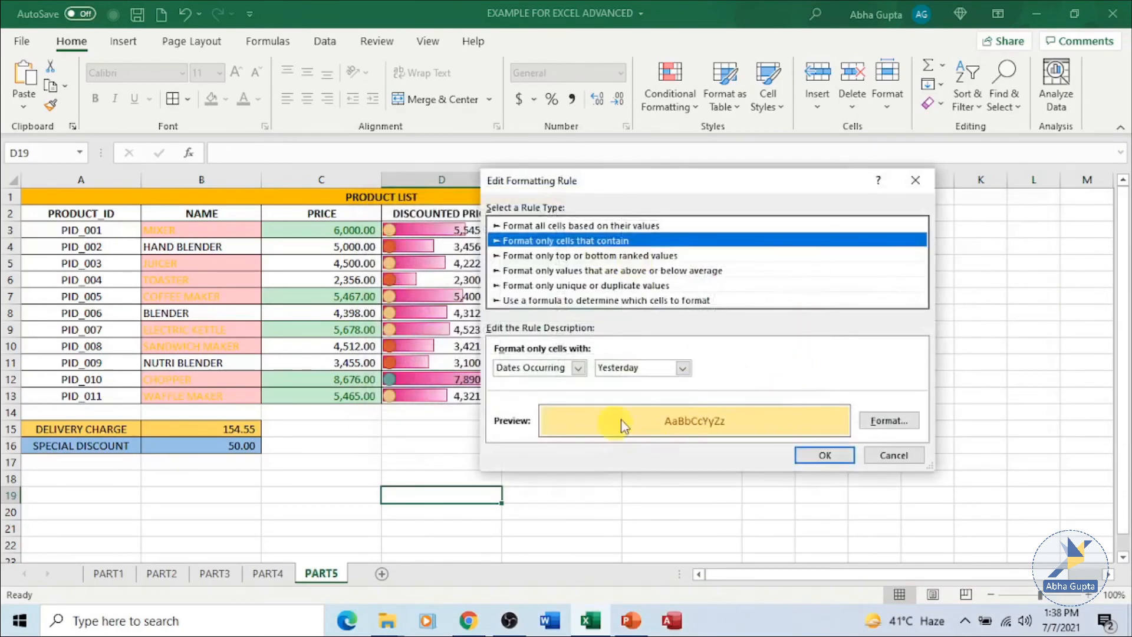
click(683, 368)
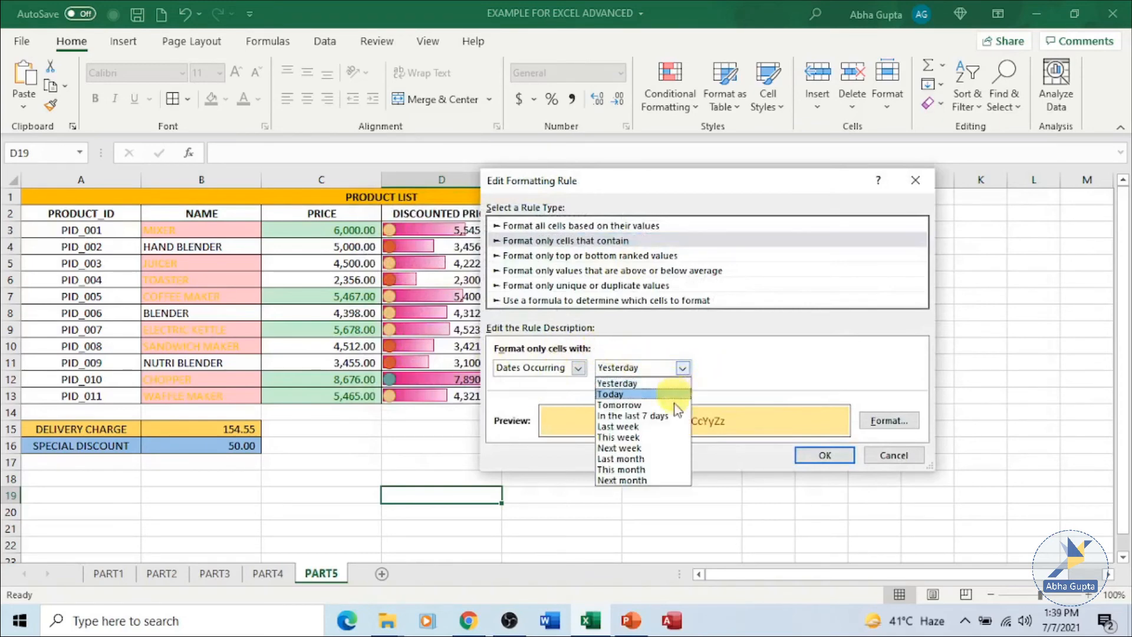
click(672, 427)
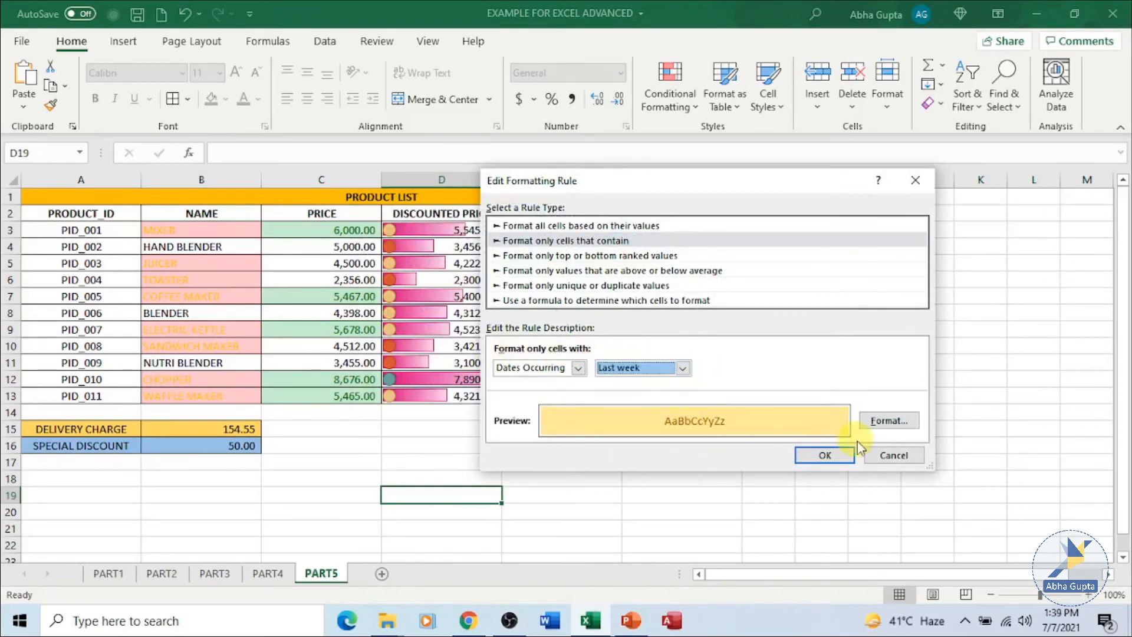
click(828, 456)
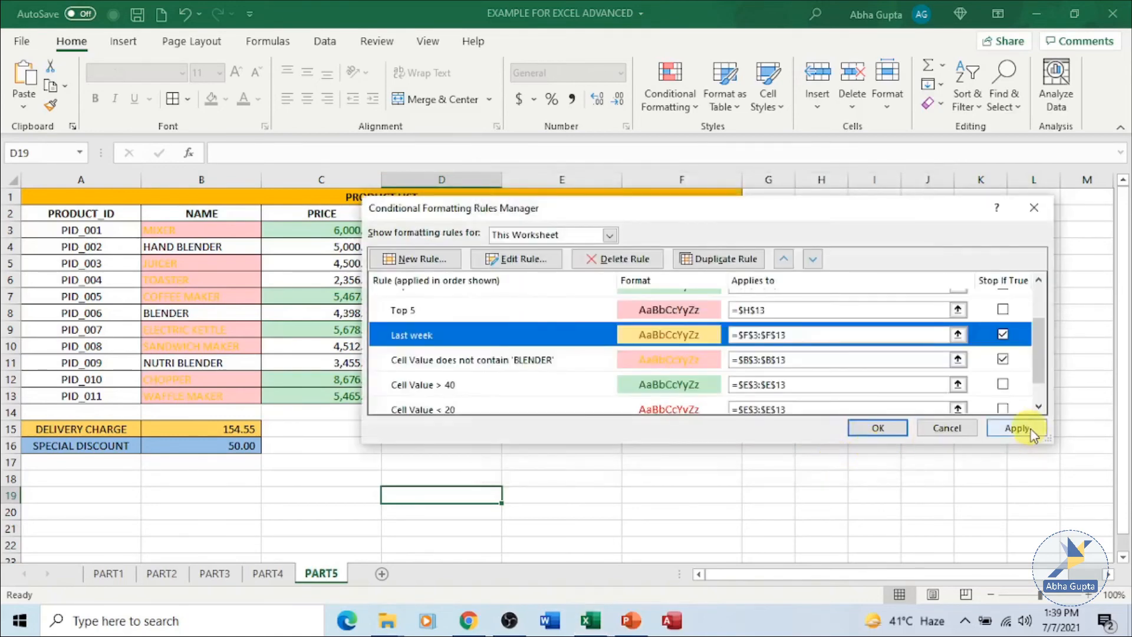
click(1031, 429)
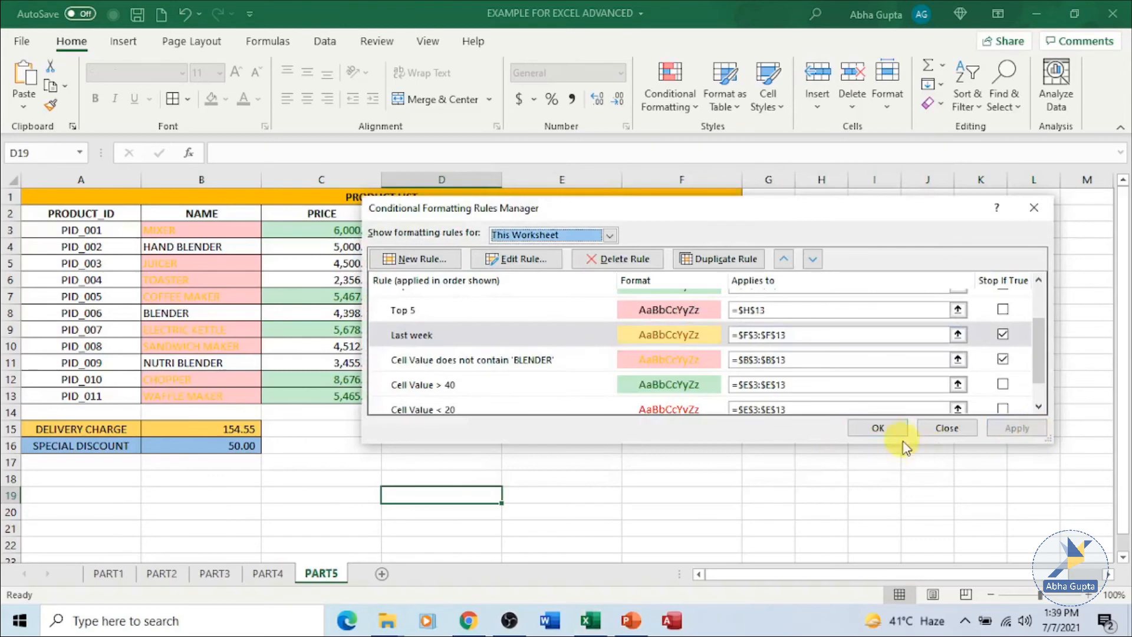
Confirm the rule changes to close the Rules Manager, and set the NUTRI BLENDER date in F11 to 6/29/2021.
click(878, 428)
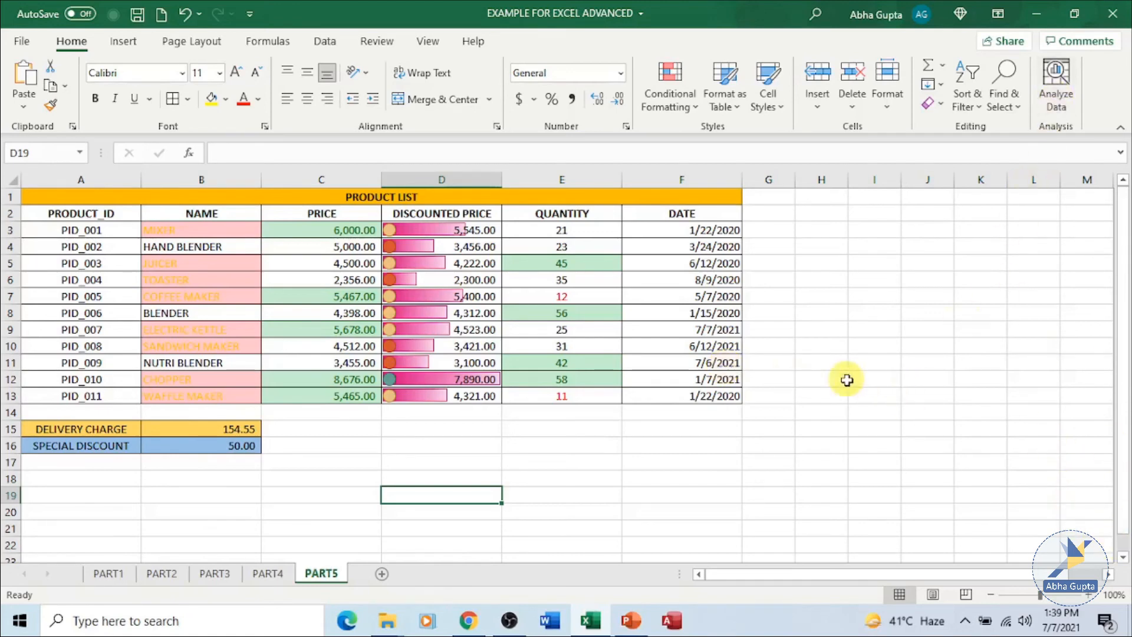
click(711, 363)
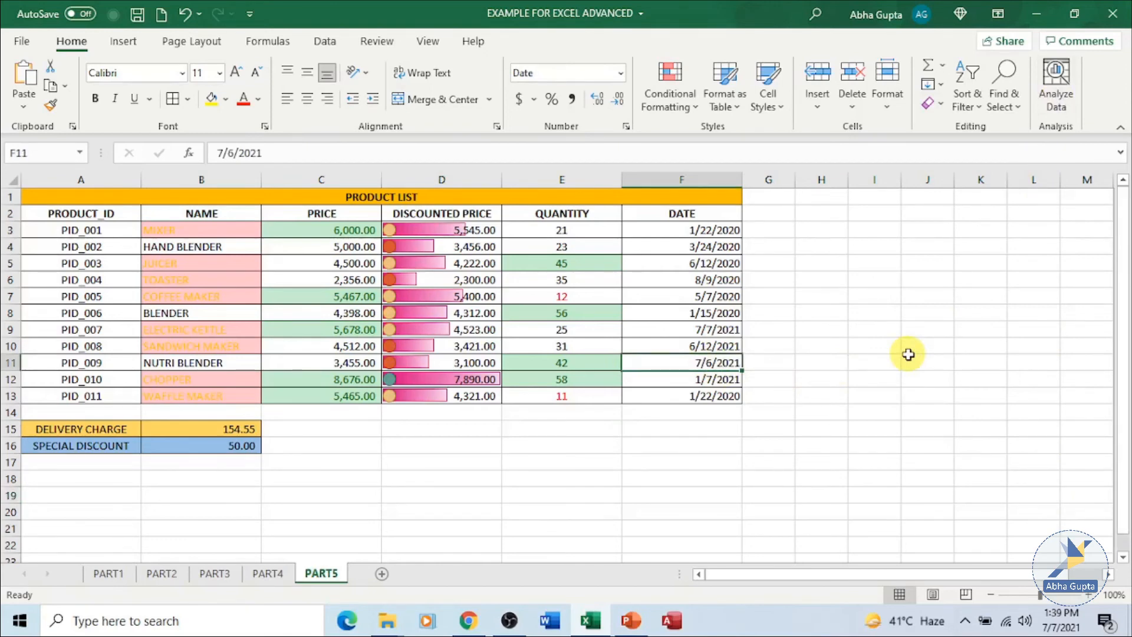
text(2)
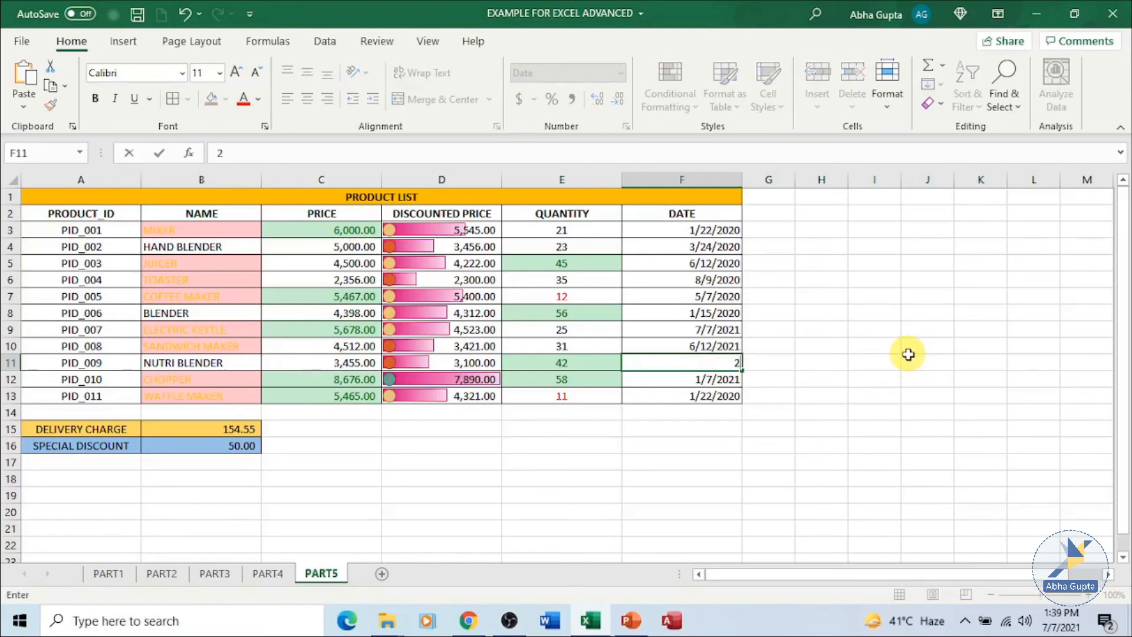
text(9/6/2021)
click(706, 364)
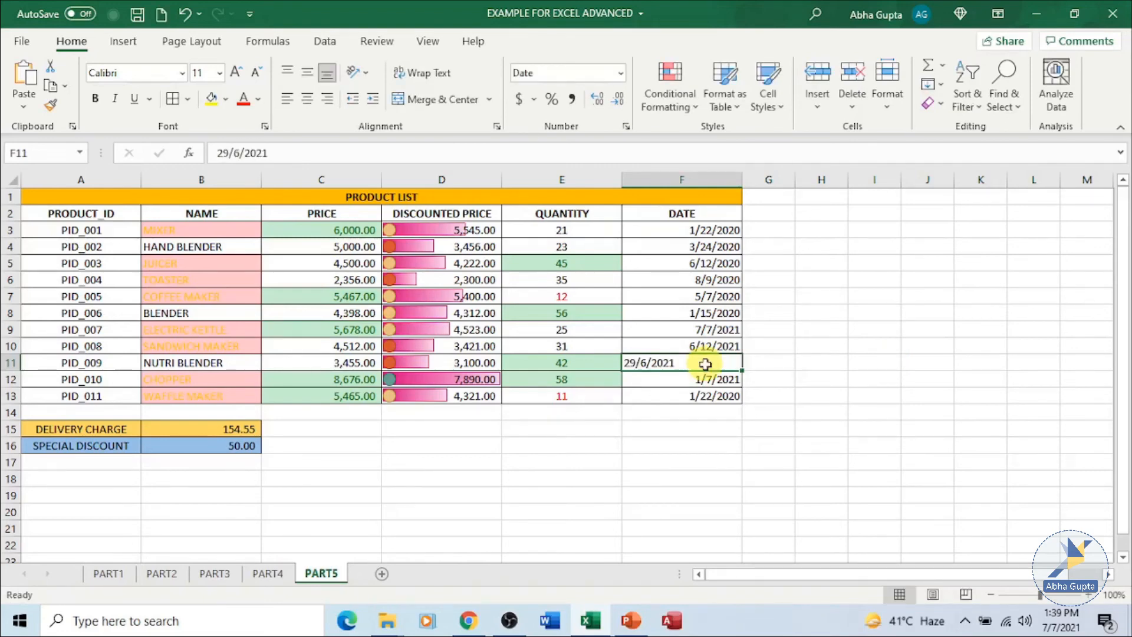
text(6/)
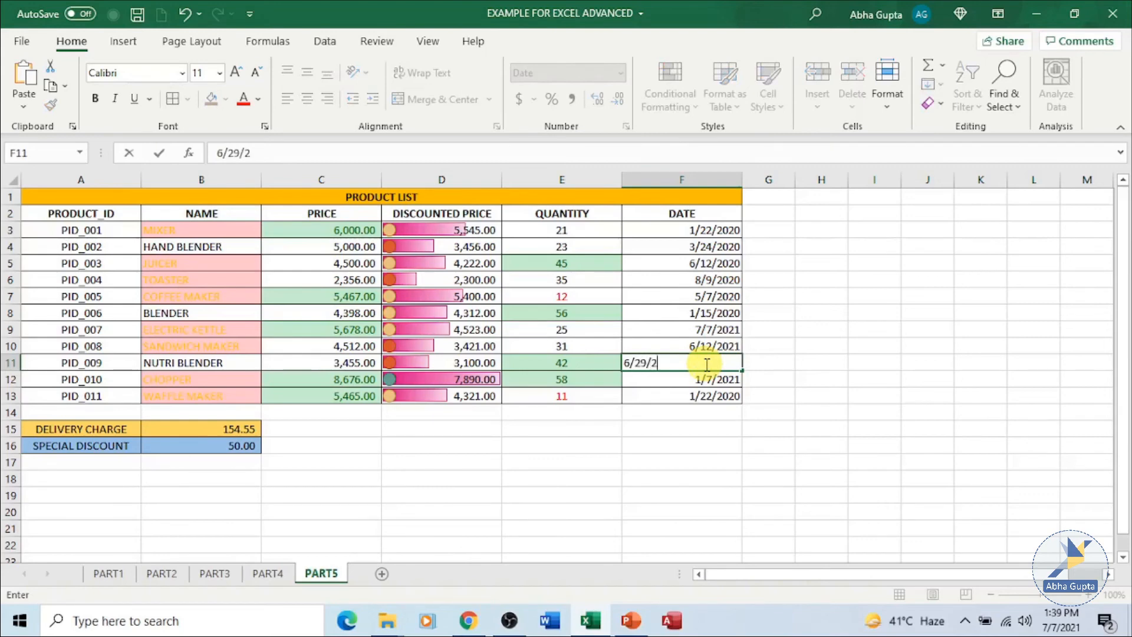
key(Return)
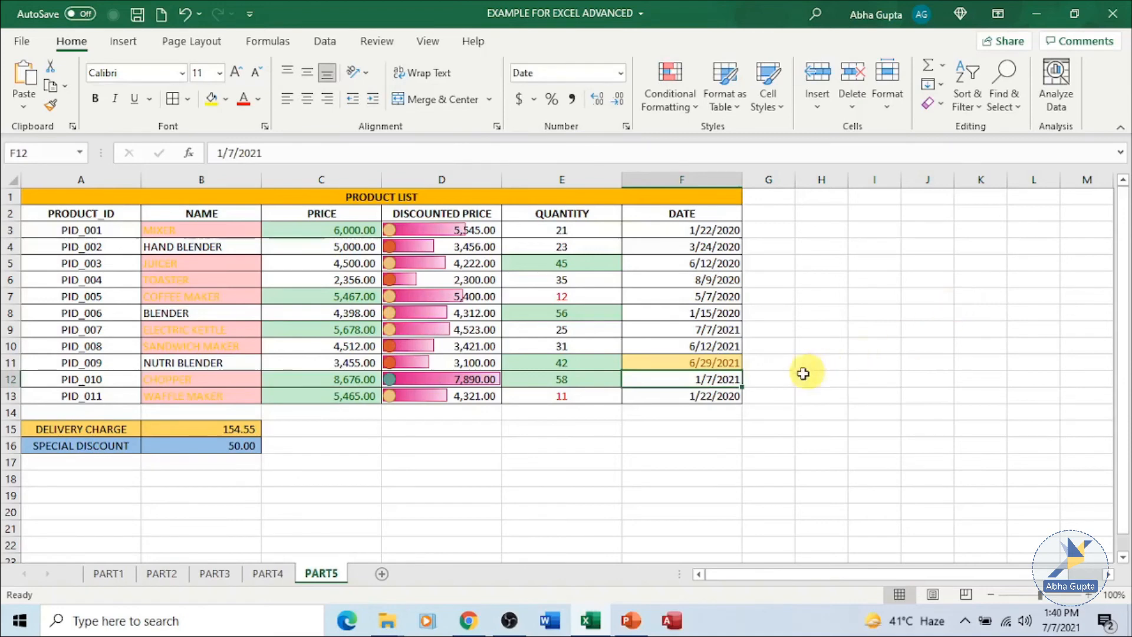
click(715, 365)
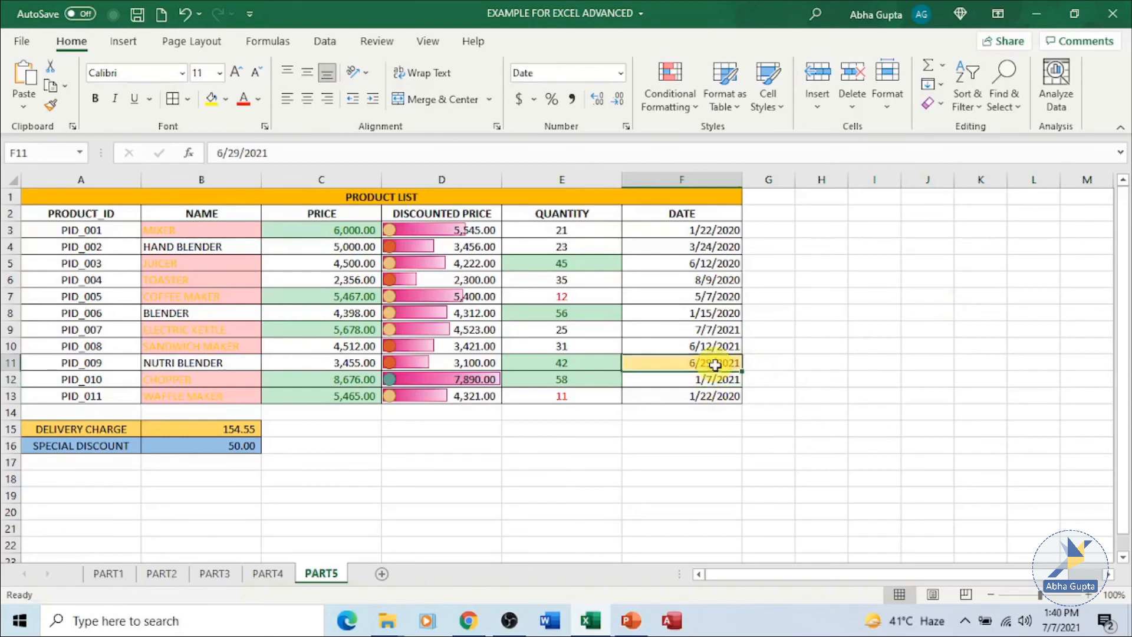
click(703, 327)
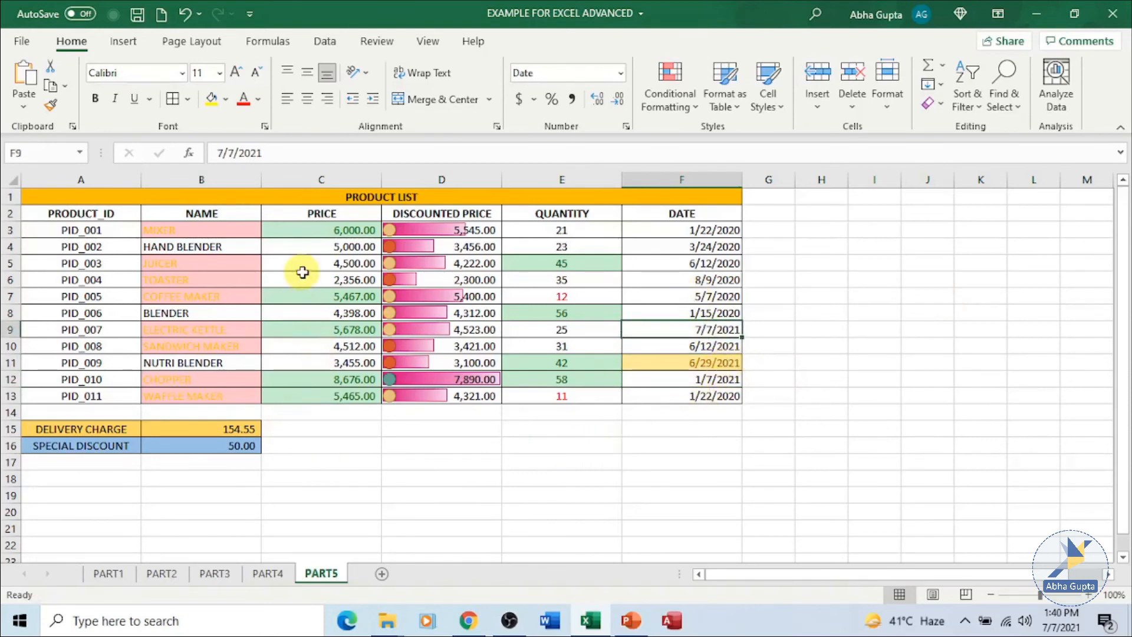
Change the COFFEE MAKER price in C7 to 3000.
click(308, 303)
key(F2)
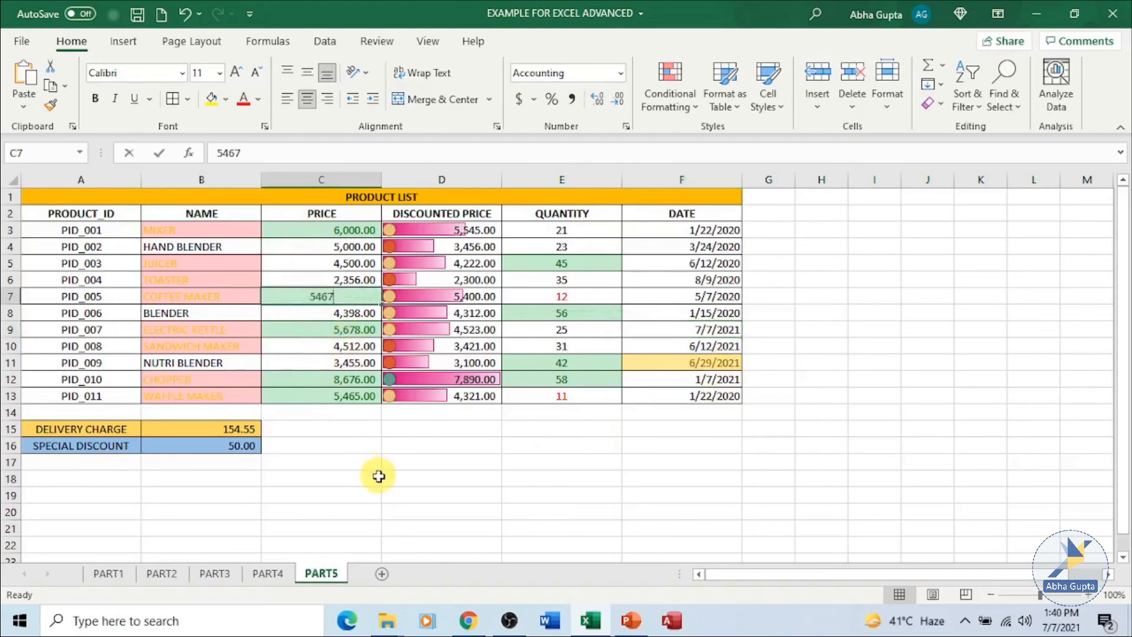
text(300)
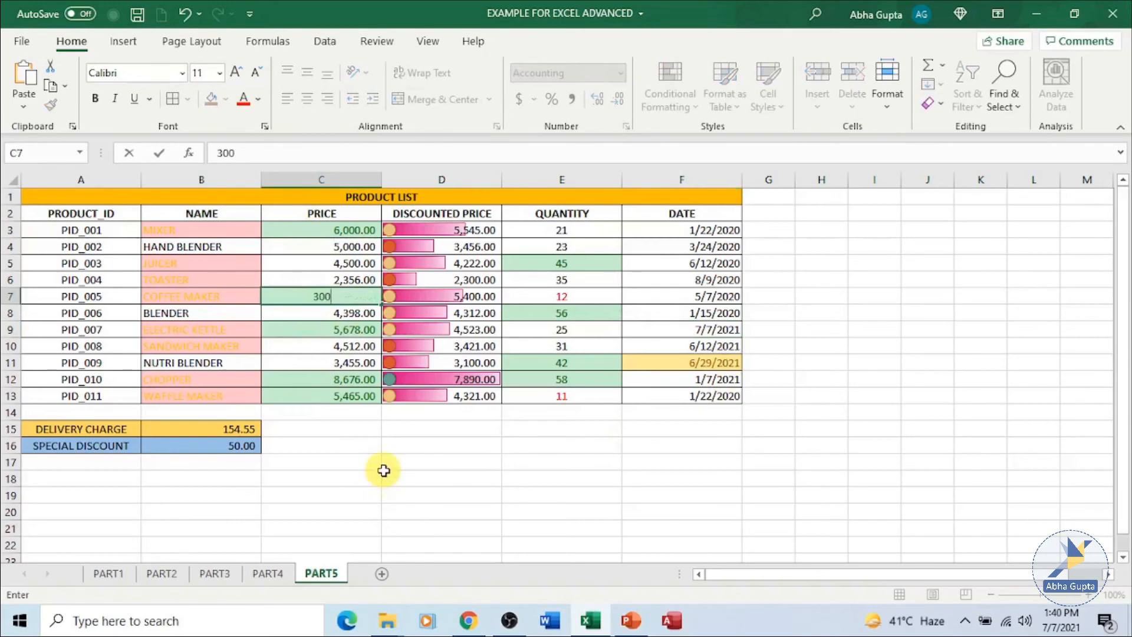
text(0)
click(348, 454)
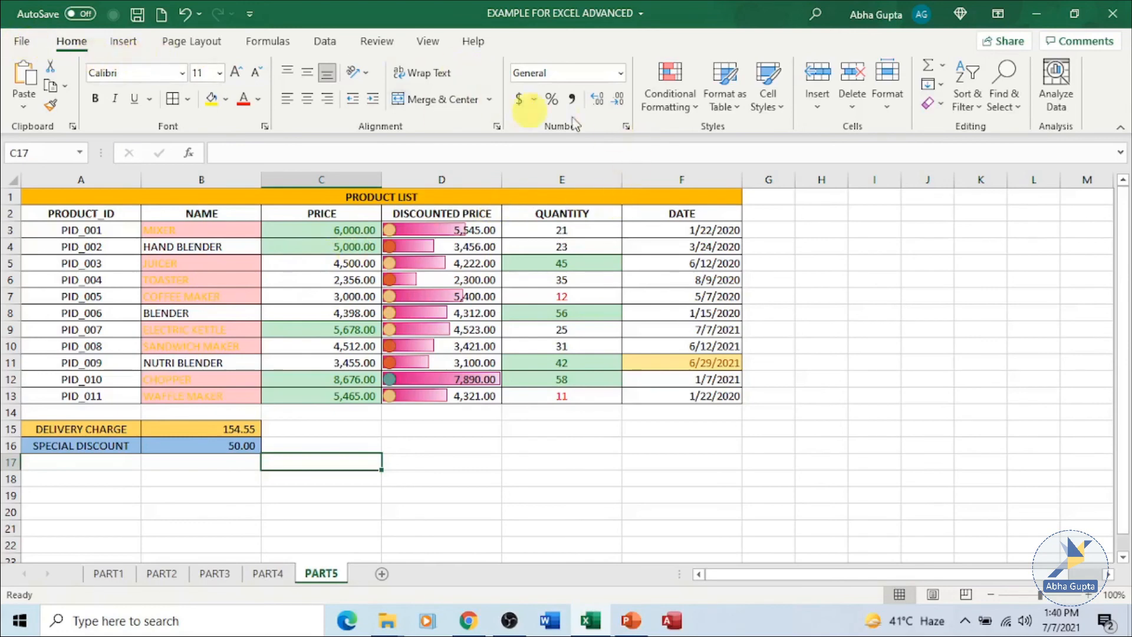
click(687, 109)
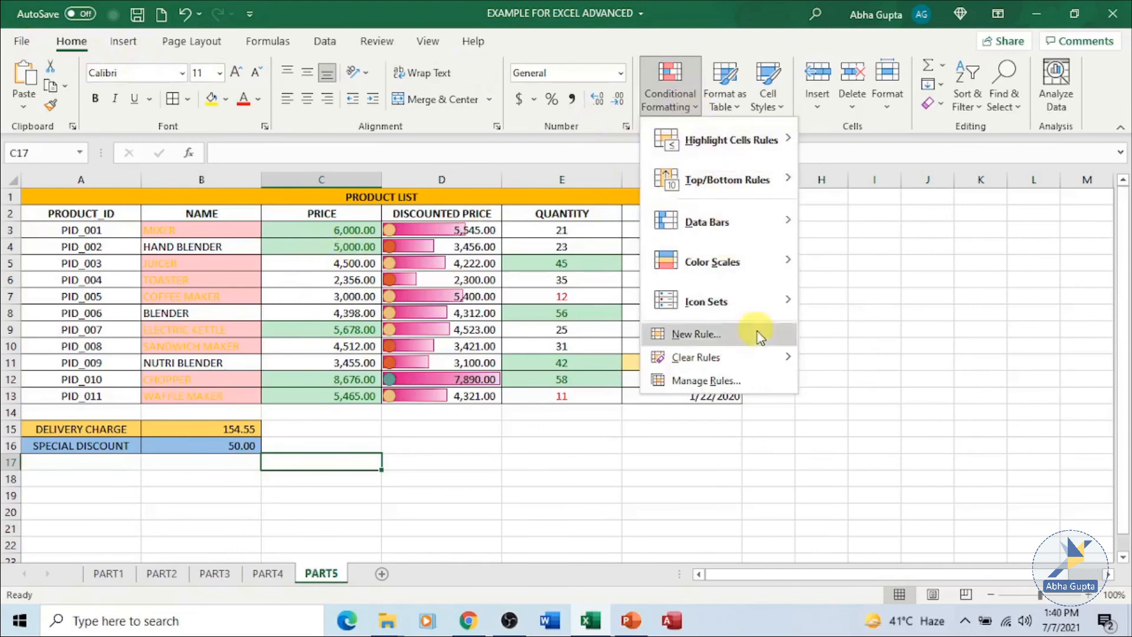
mouse_move(760, 364)
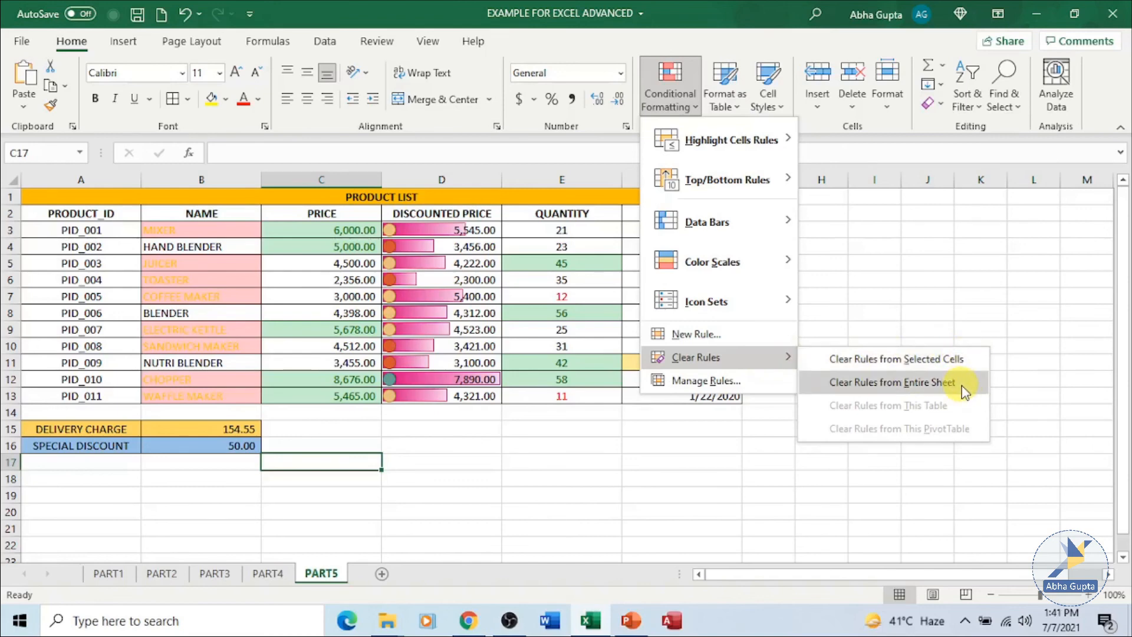
click(637, 523)
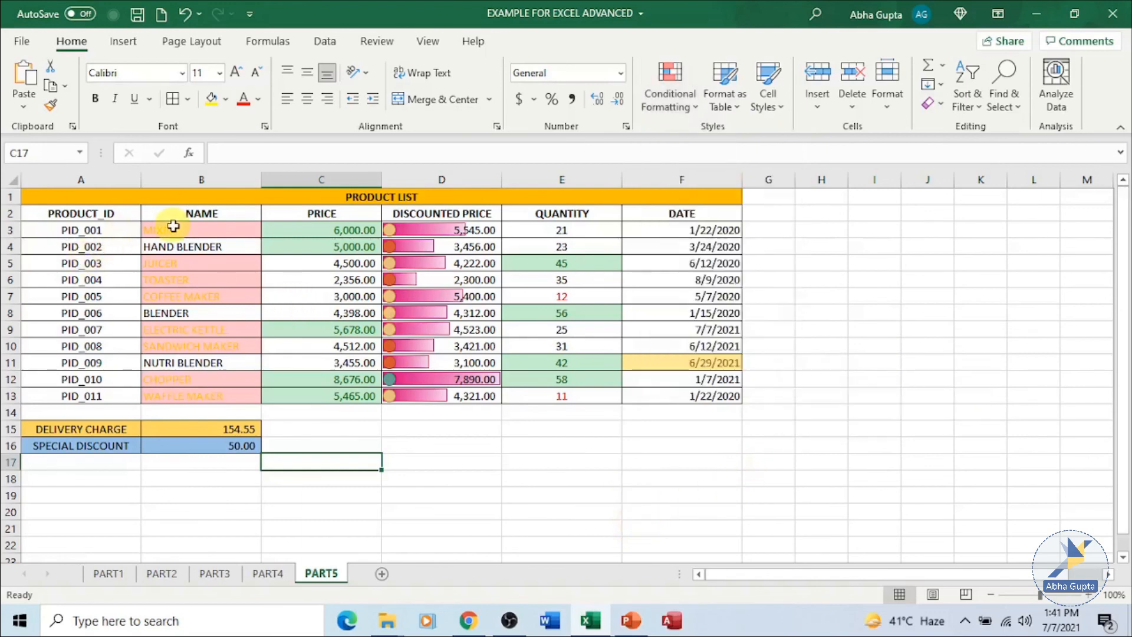
Clear the conditional formatting rules from the product names in B3:B13 only, and deselect the range.
drag(171, 227, 211, 379)
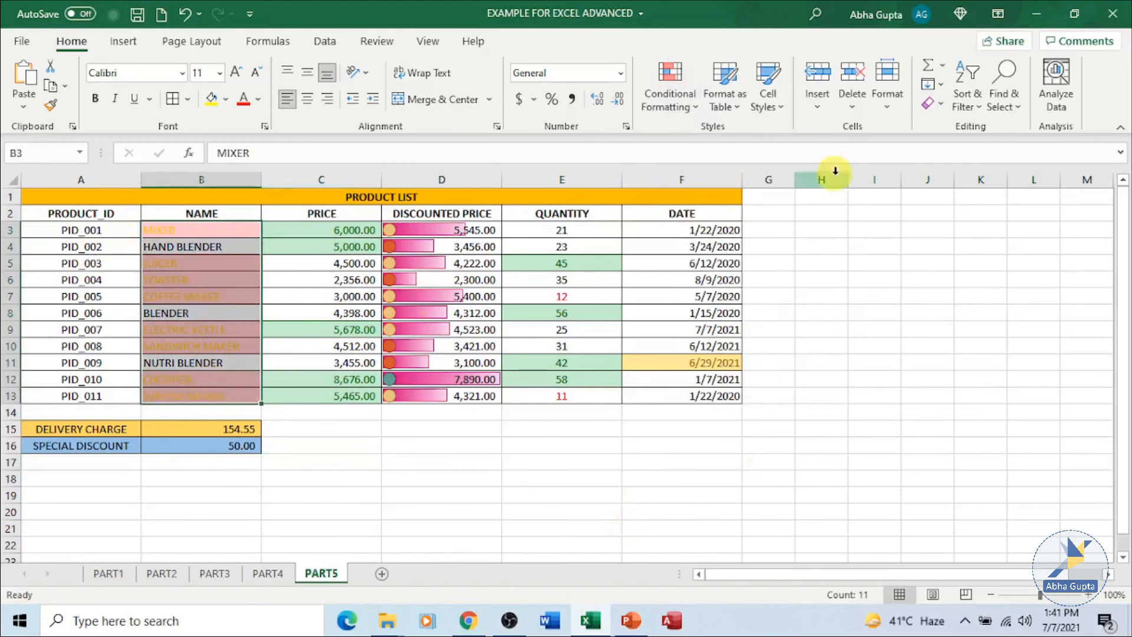
click(688, 105)
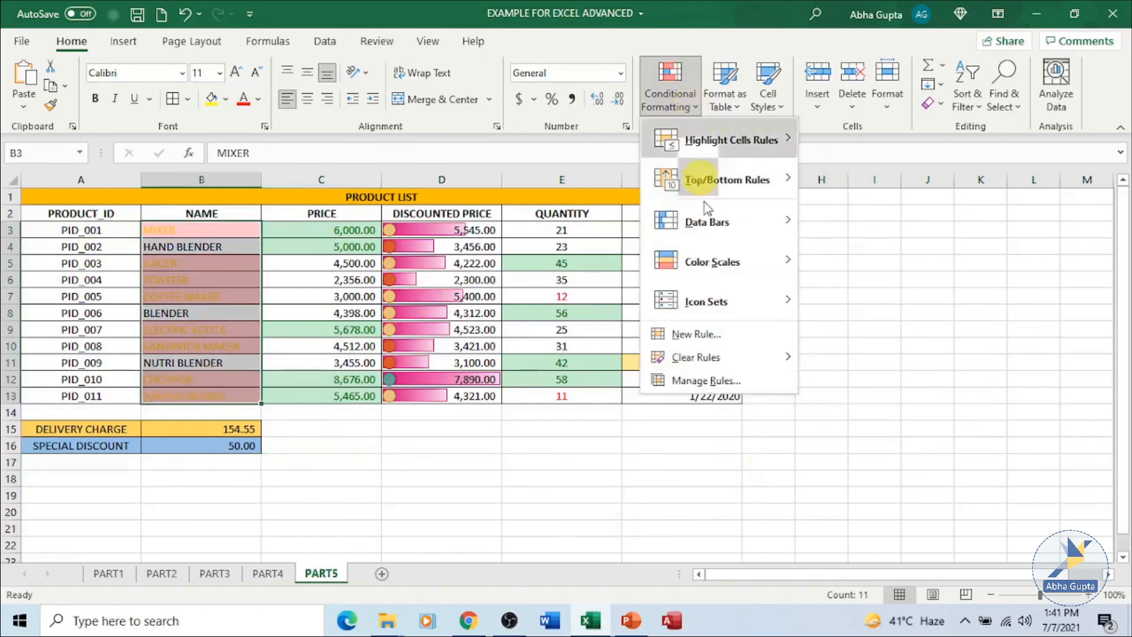
click(782, 365)
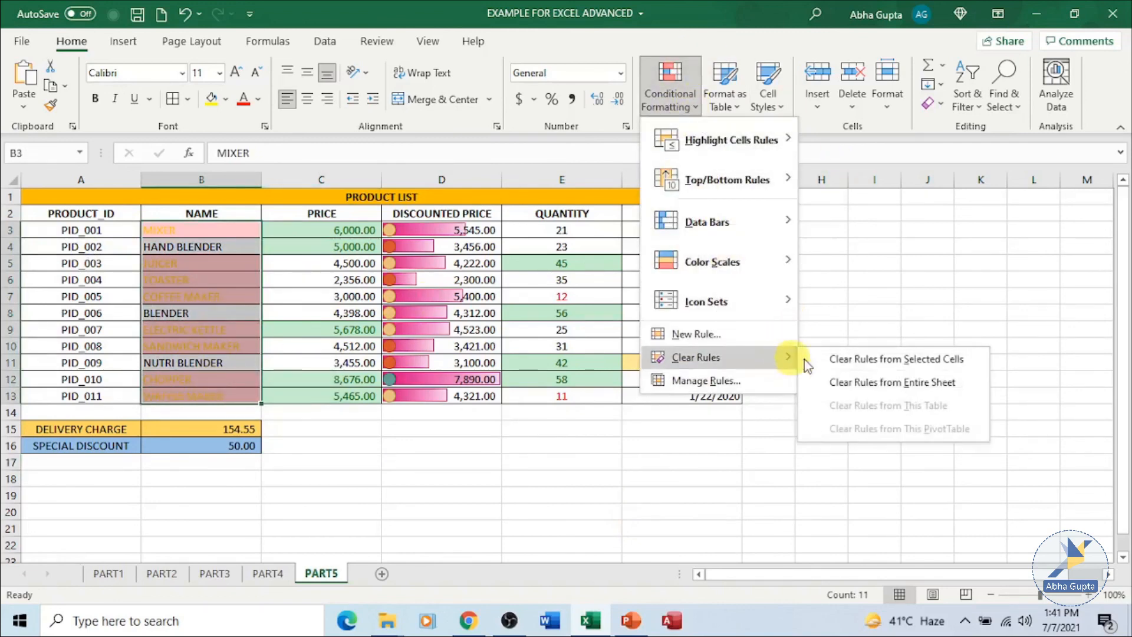
click(877, 358)
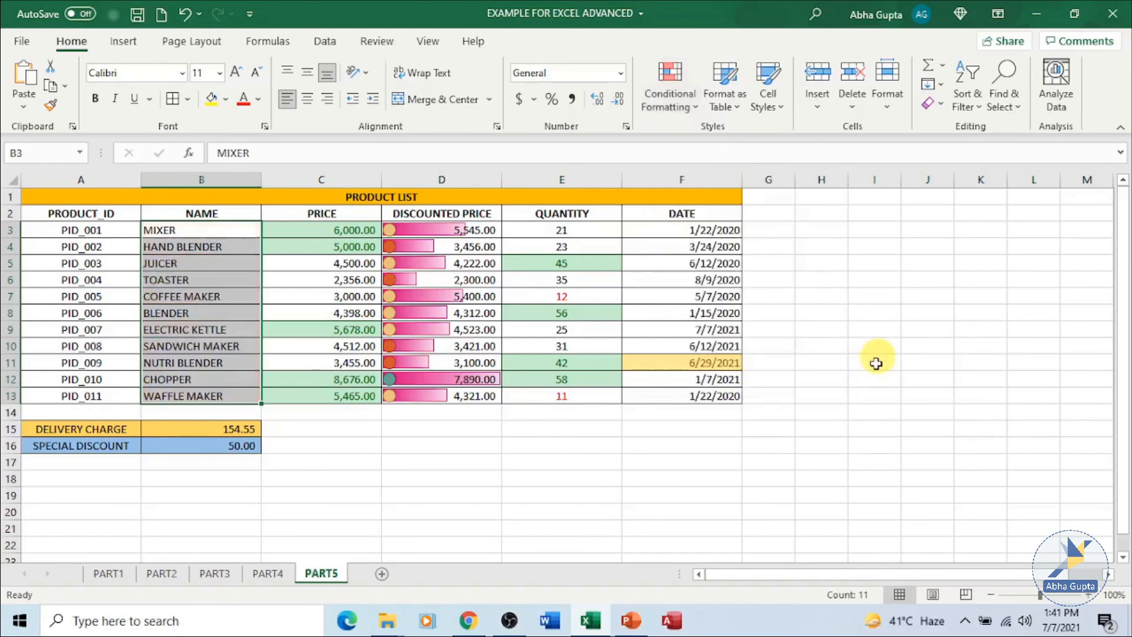
click(429, 449)
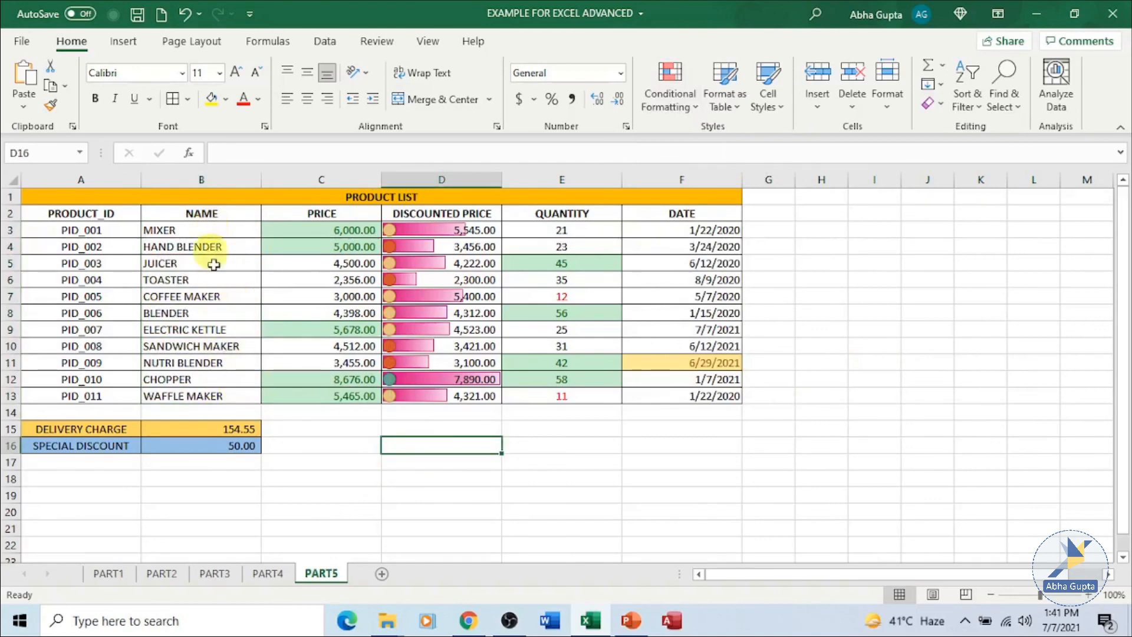
click(324, 457)
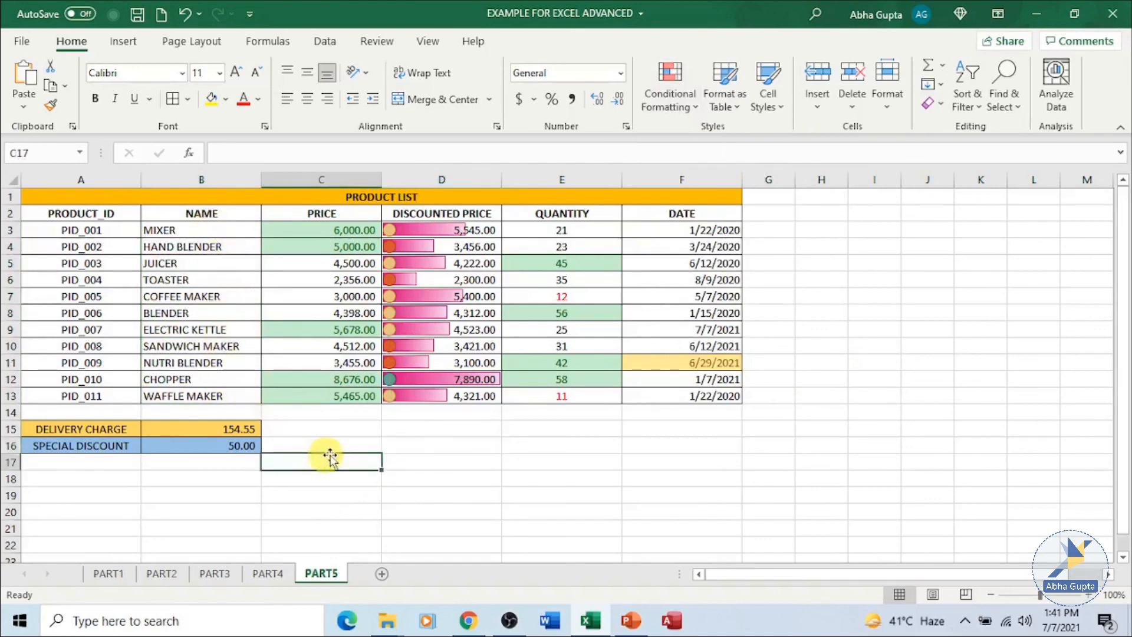